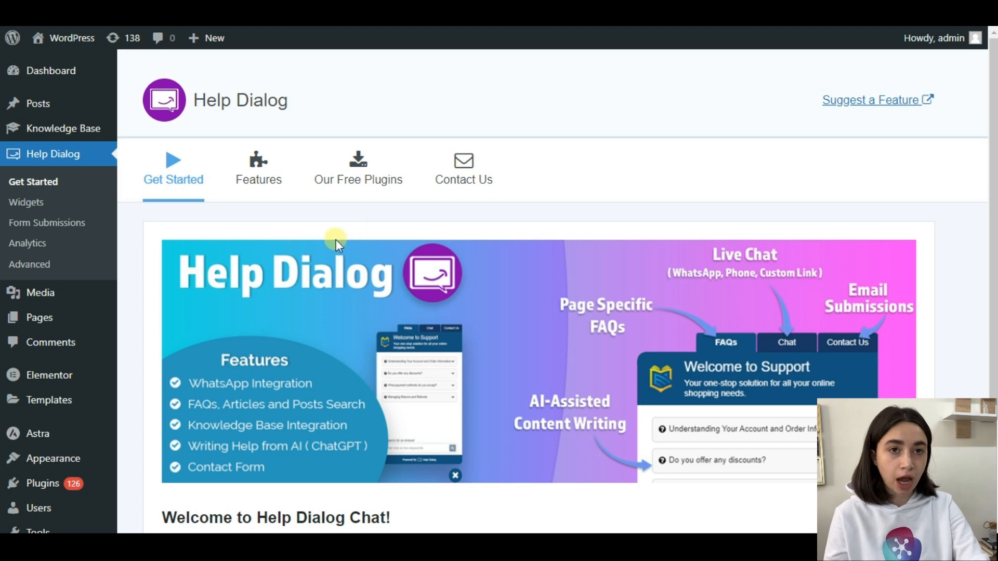
Step: Review the Help Dialog plugin's features overview, from FAQ search and contact form to analytics and AI content writing
mouse_move(60, 139)
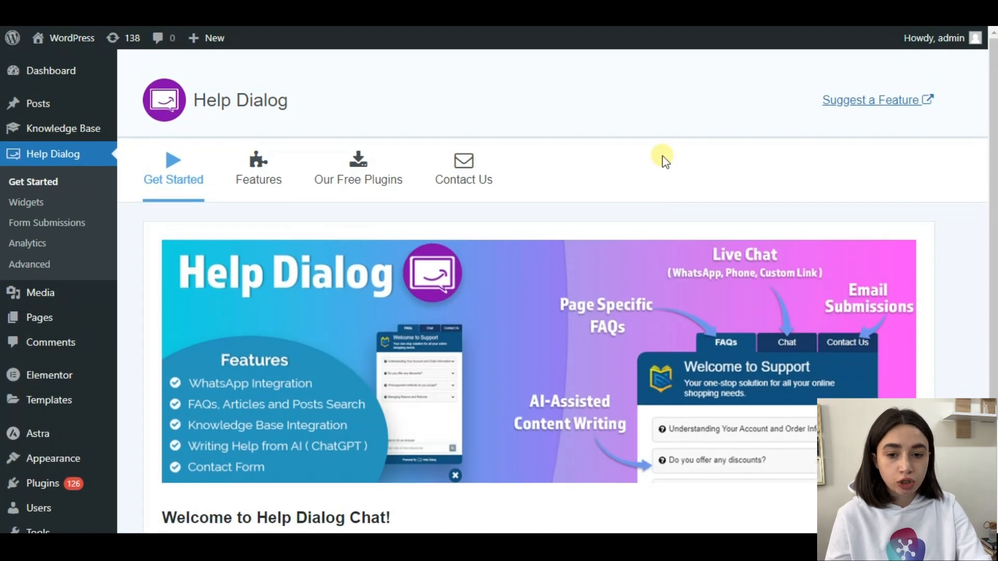
scroll(664, 158, down, 2)
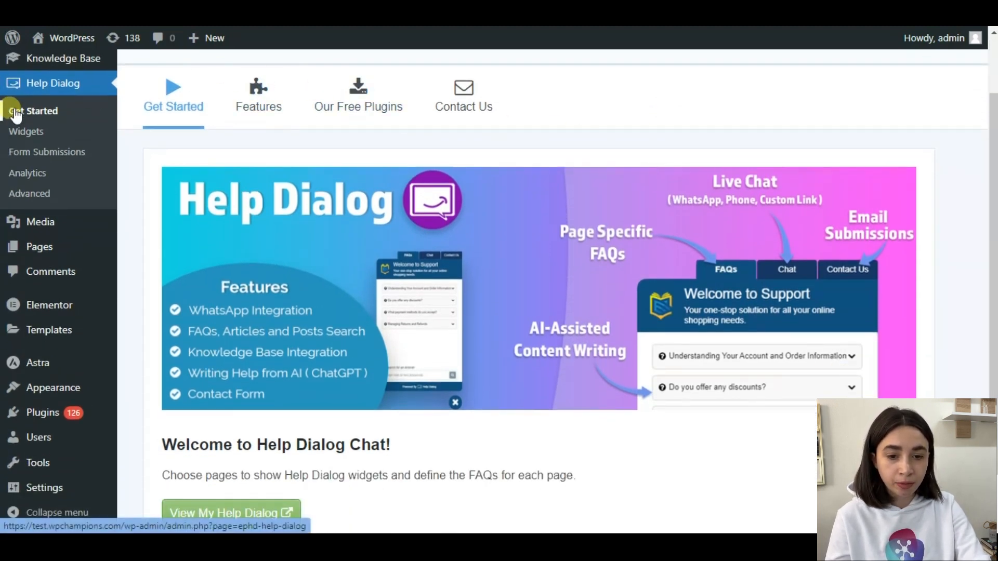
click(282, 125)
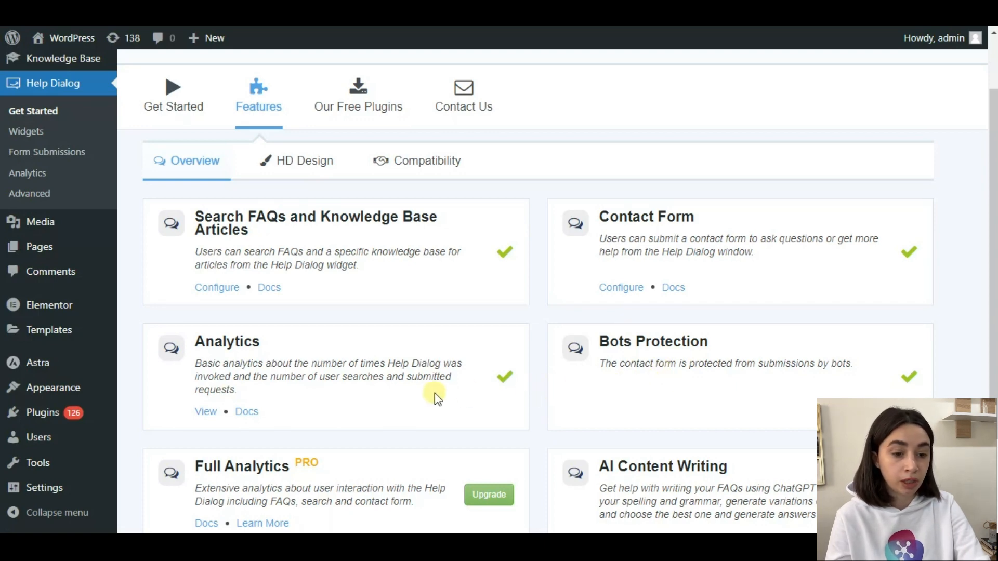
scroll(446, 380, down, 3)
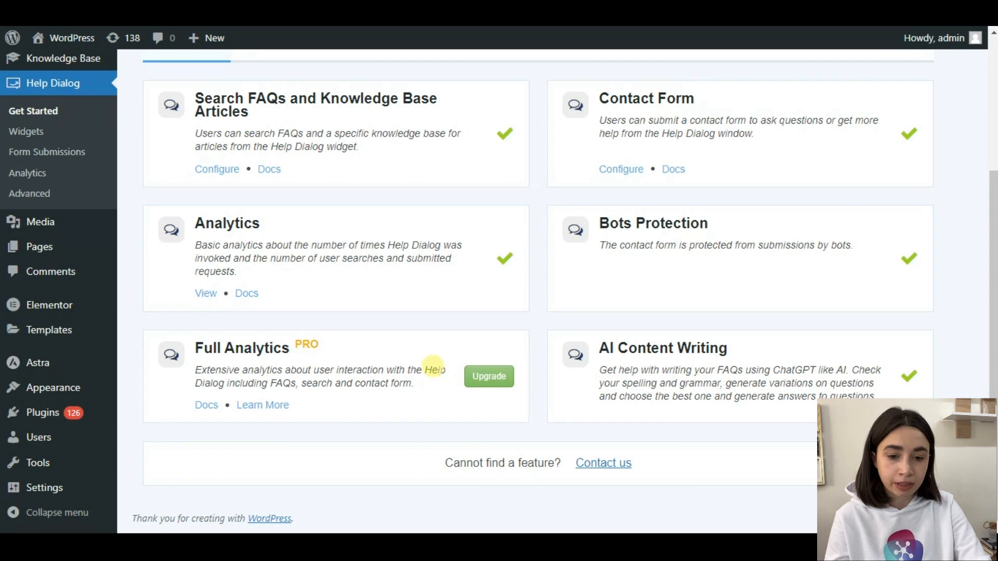
scroll(427, 368, up, 2)
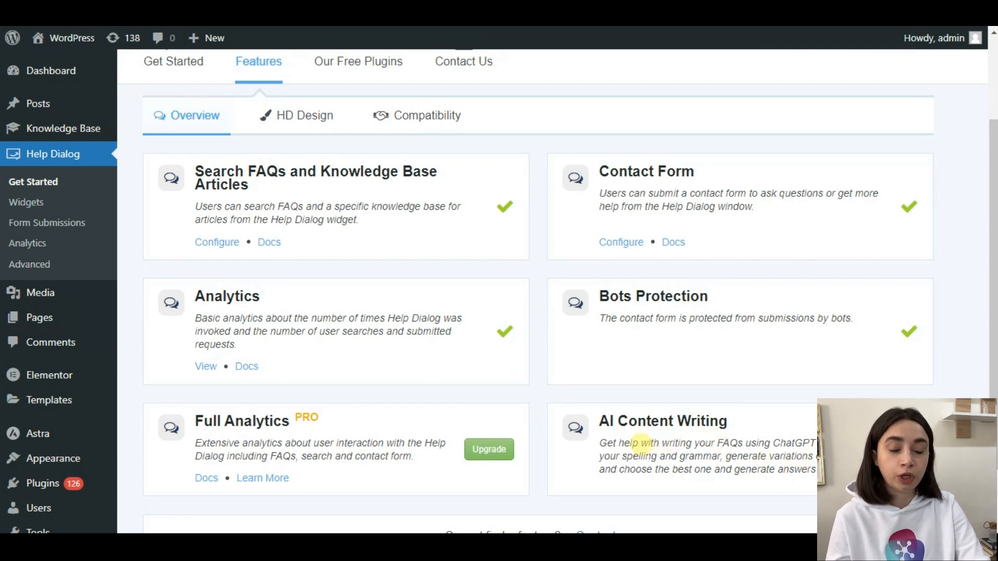
drag(194, 297, 262, 296)
click(270, 296)
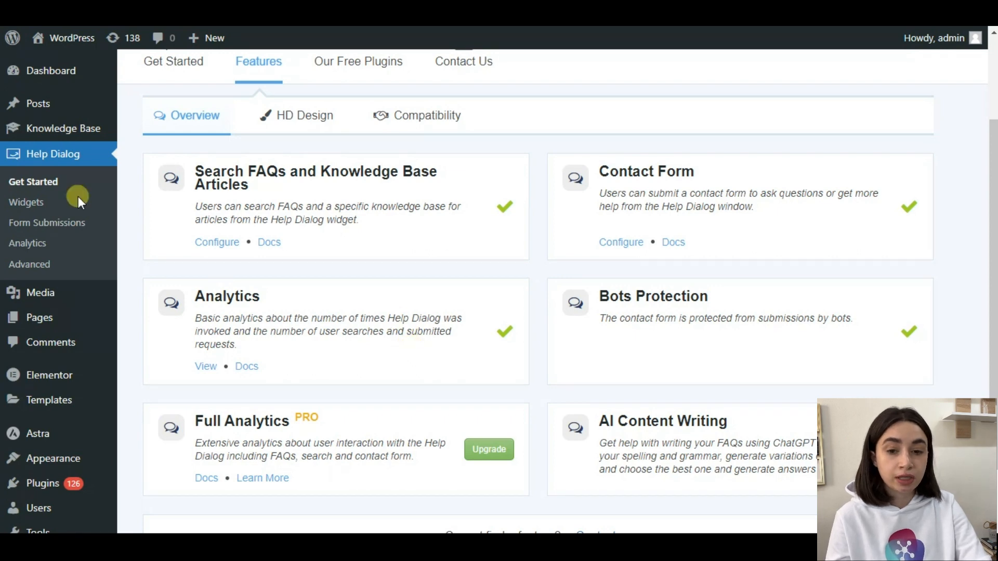
Step: Open the Home Page widget for editing and review its page filtering and display trigger settings
click(24, 208)
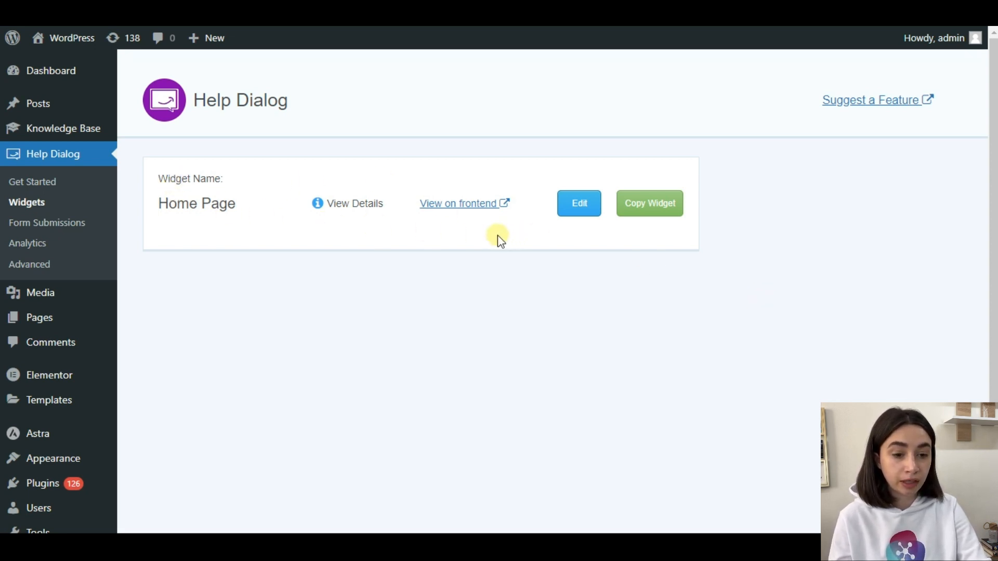
click(577, 203)
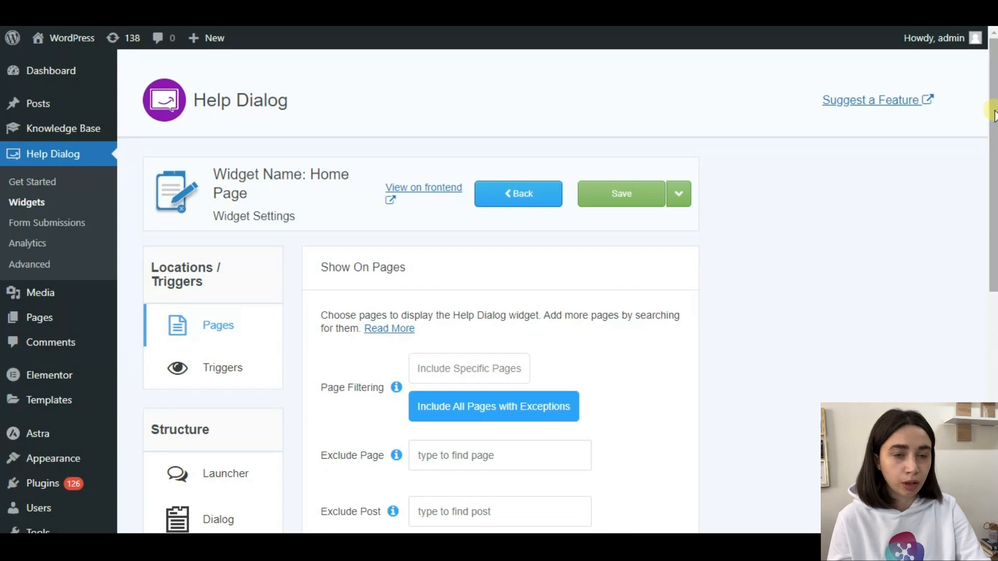
drag(993, 111, 993, 172)
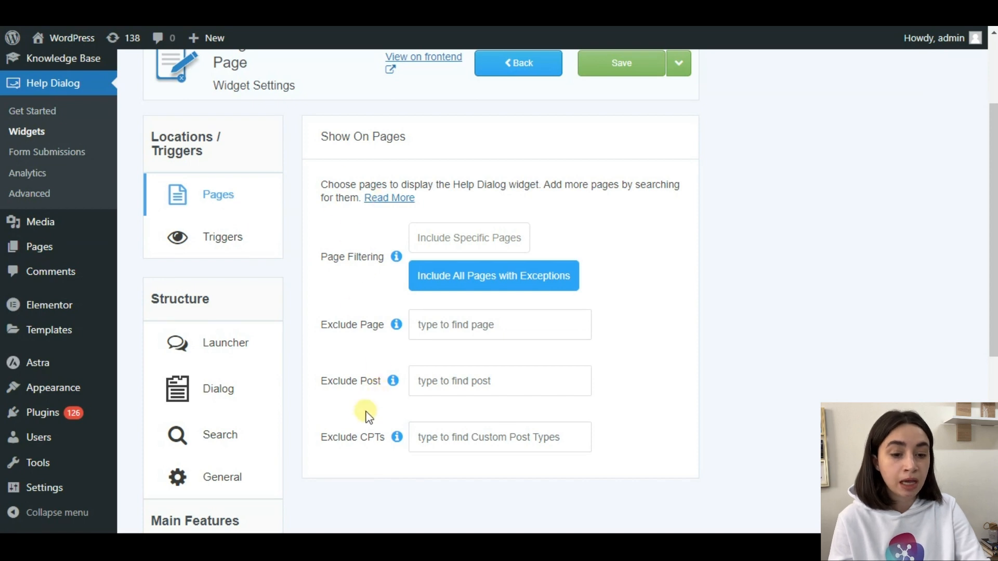
drag(993, 124, 993, 138)
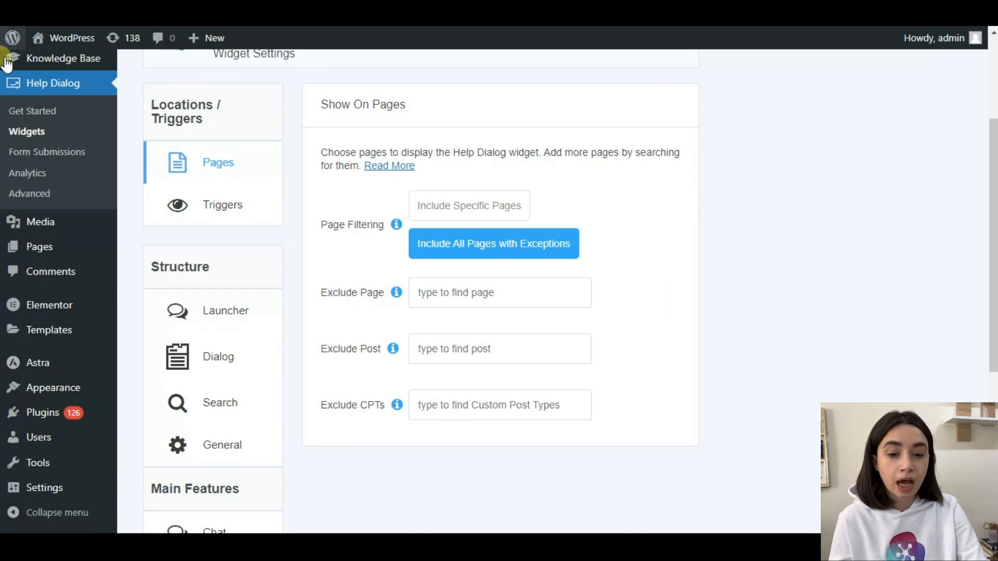
click(228, 213)
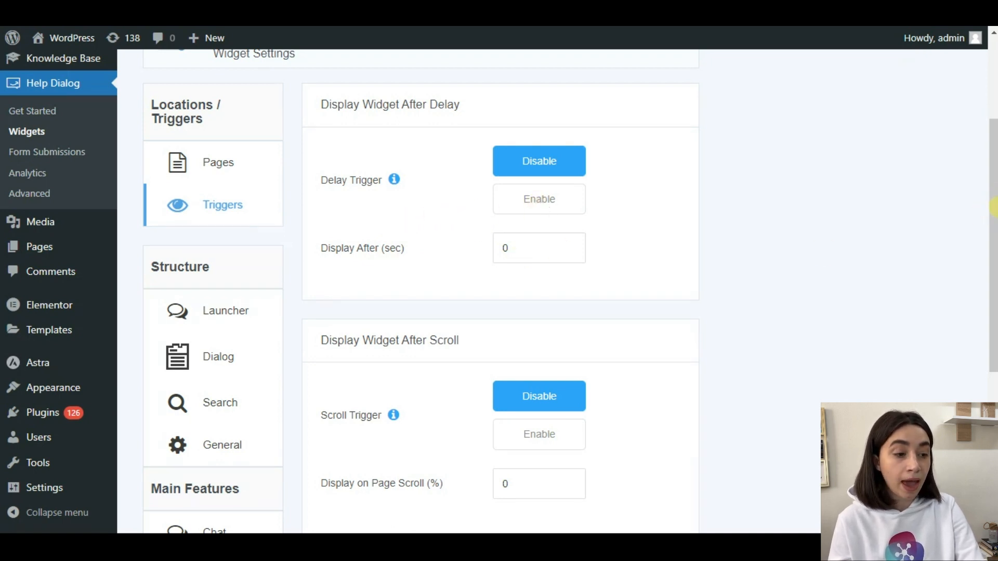
Step: Set the widget's launcher icon to the outlined speech bubble with three dots after previewing the alternatives
scroll(993, 207, down, 2)
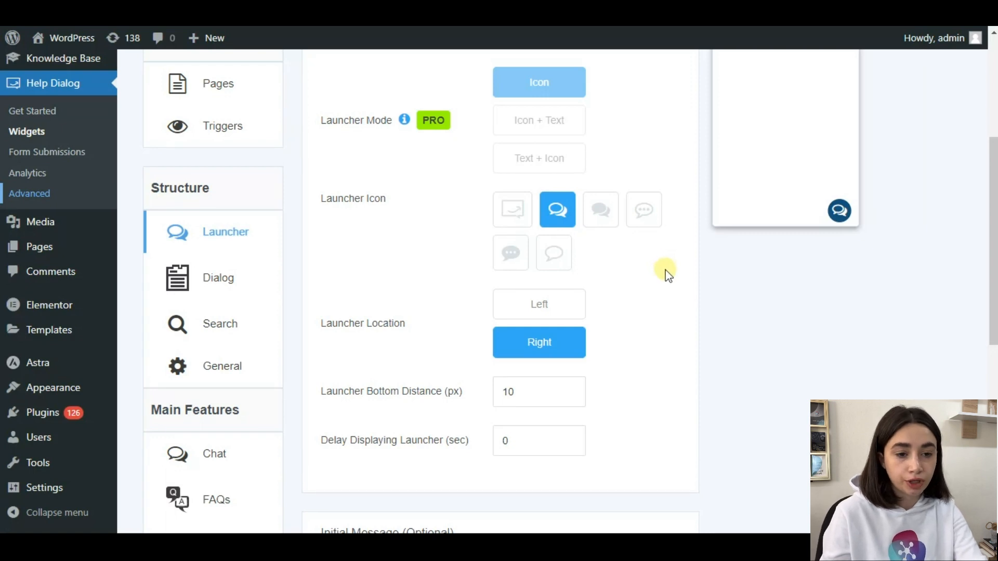
scroll(649, 258, up, 1)
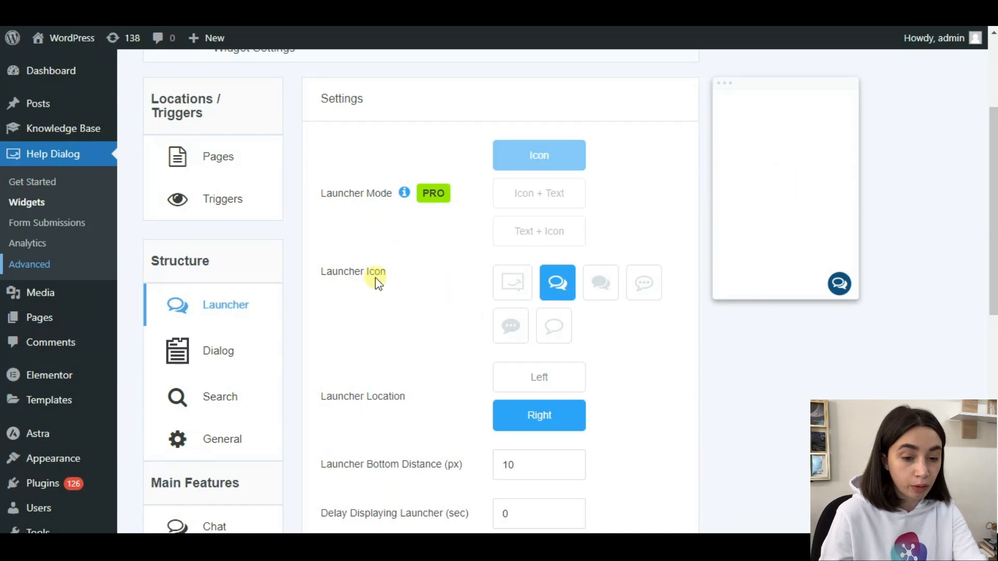
click(521, 289)
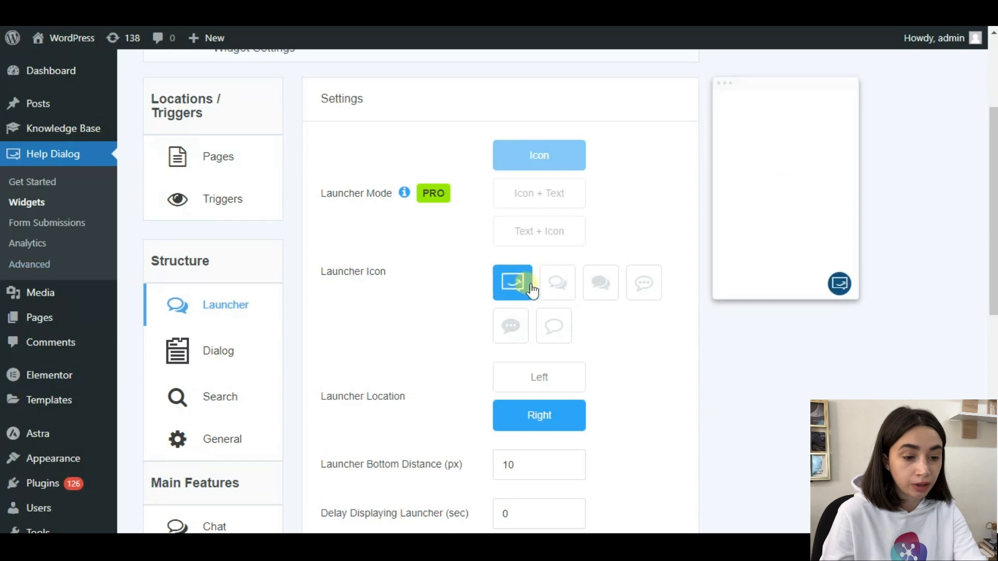
click(591, 290)
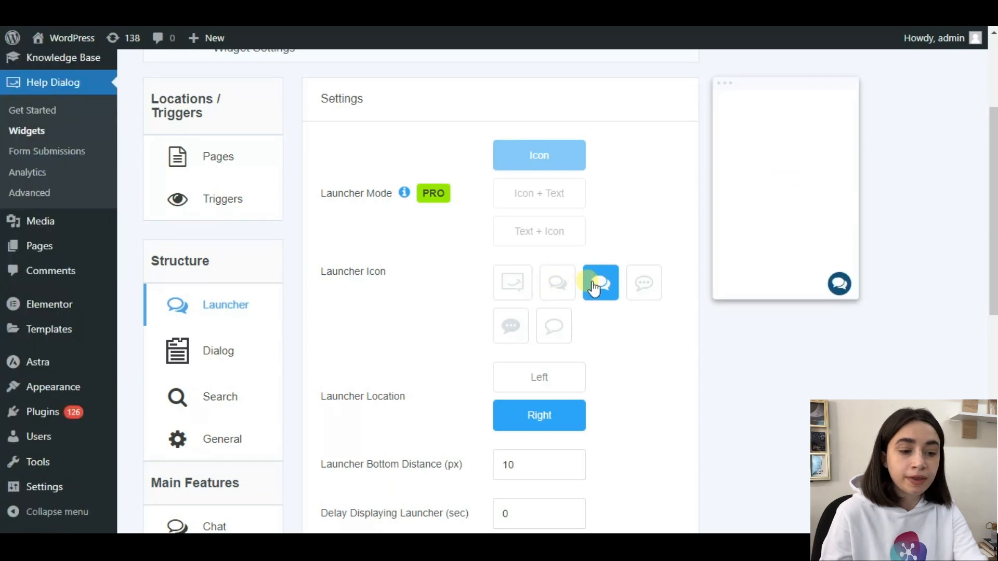
click(658, 279)
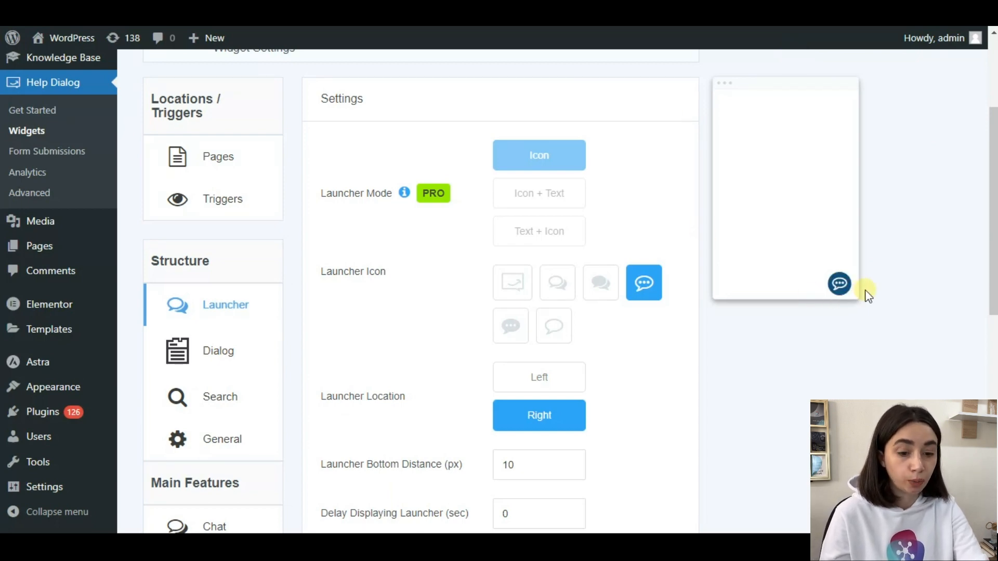
Step: Review the widget's dialog setup, including logo image, dialog width, powered-by text, mobile break point and tabs sequence
scroll(832, 330, down, 3)
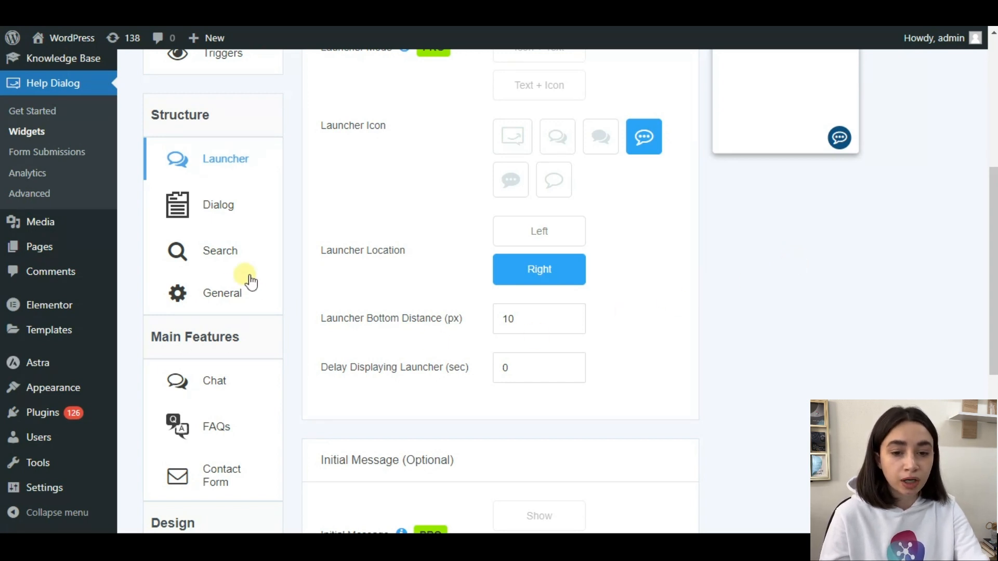
click(211, 221)
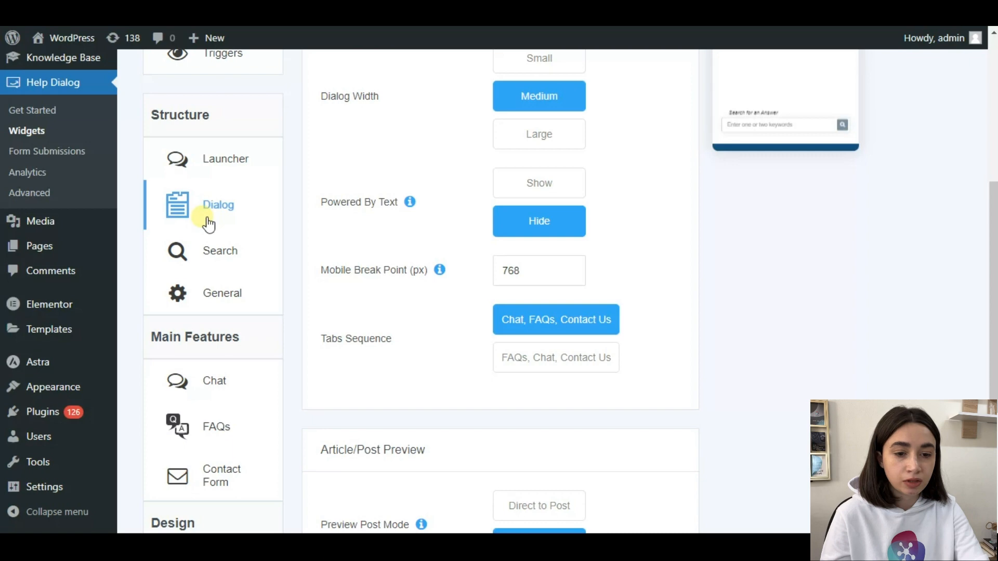
scroll(208, 222, up, 2)
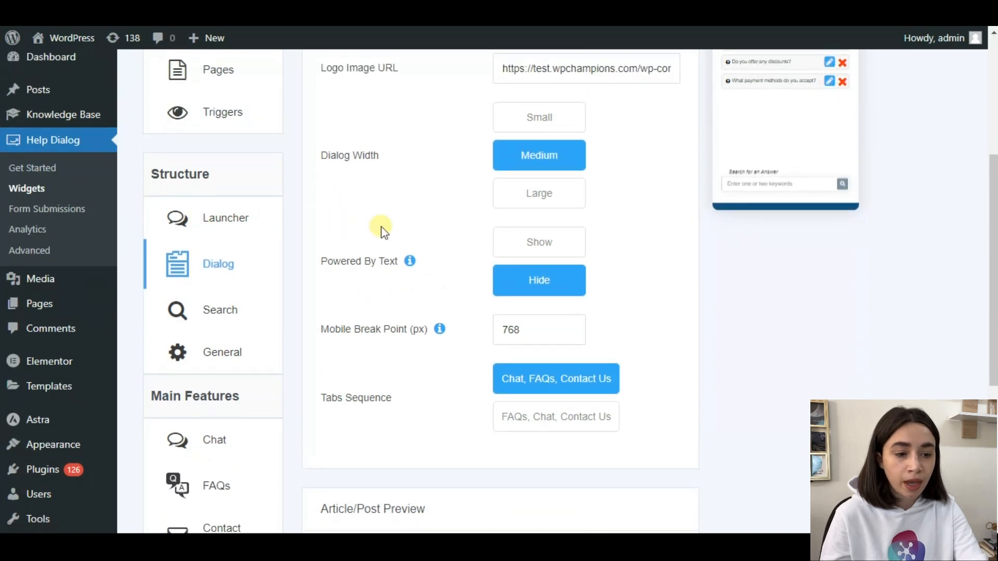
scroll(382, 226, up, 4)
scroll(453, 239, down, 3)
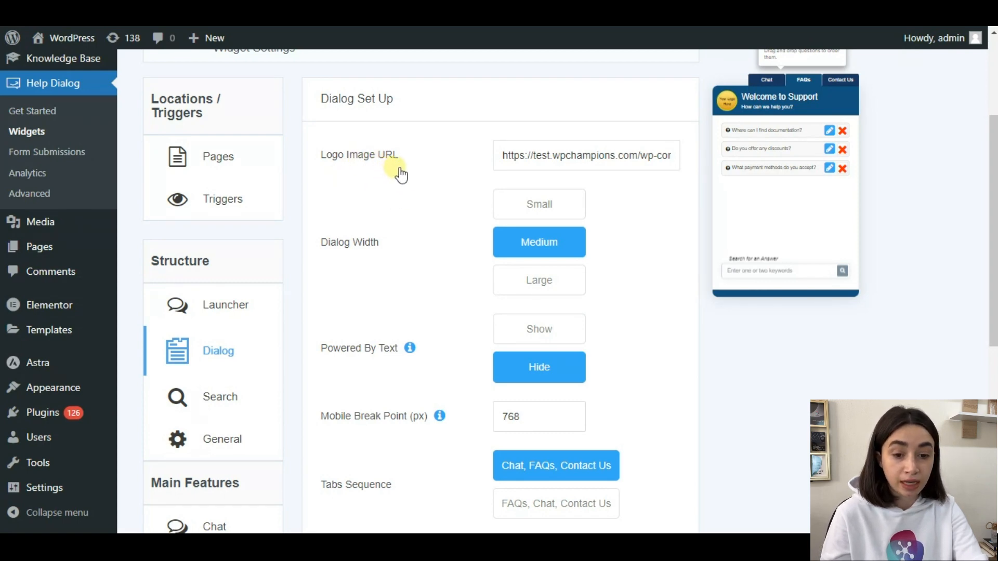
scroll(411, 193, up, 3)
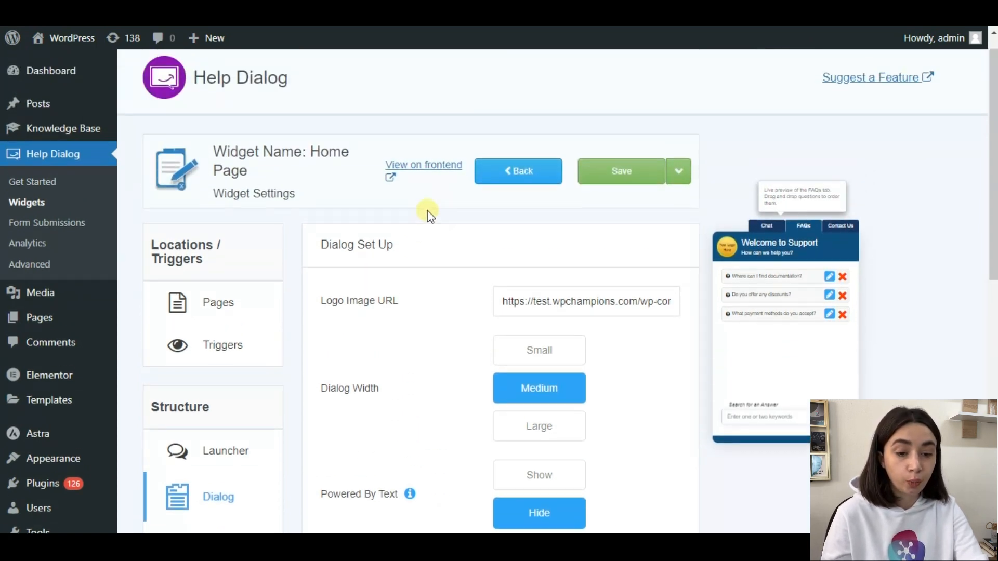
scroll(426, 213, down, 4)
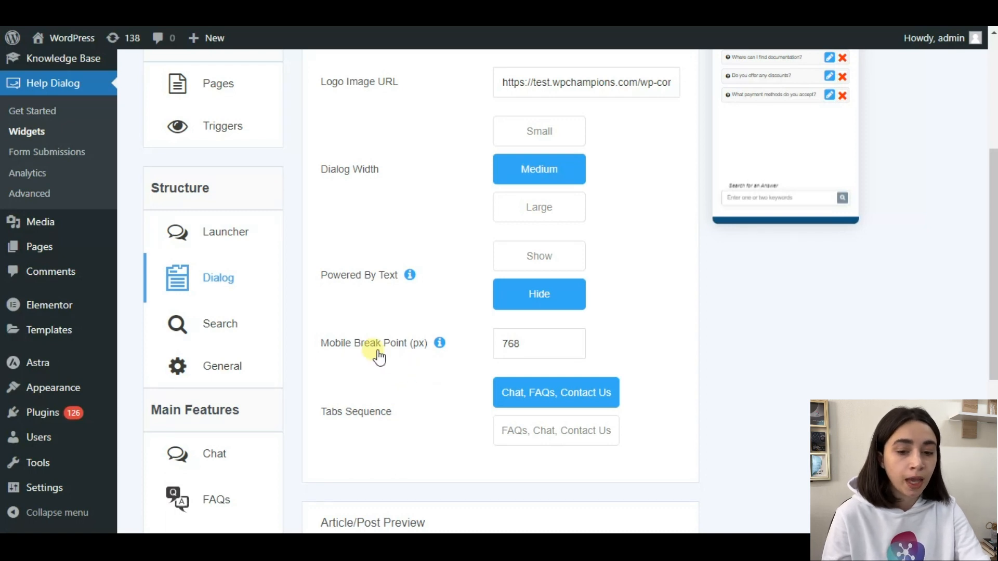
Step: Examine the widget's search settings and read the explanations for the search input box and post search
click(206, 334)
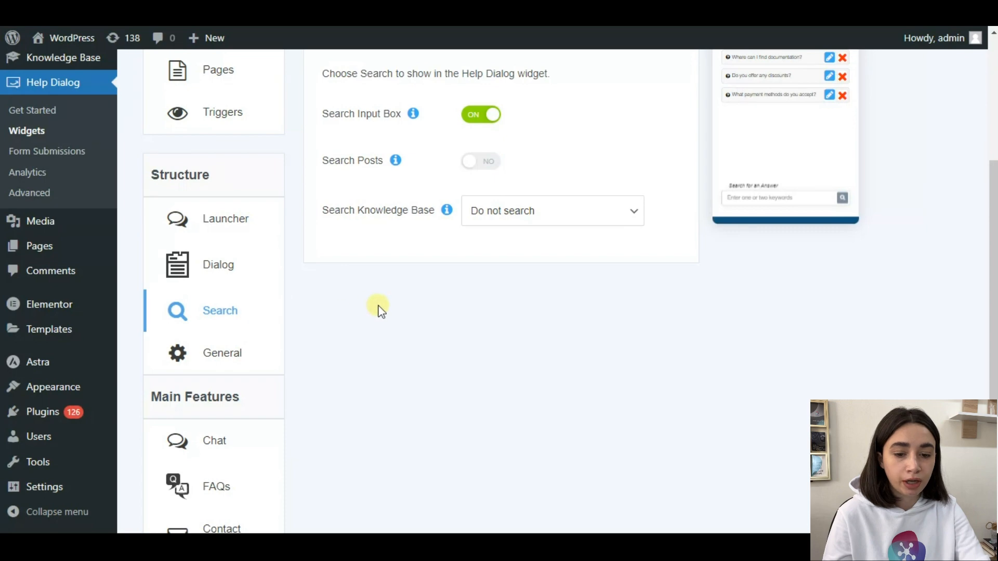
scroll(364, 322, up, 2)
scroll(321, 357, down, 1)
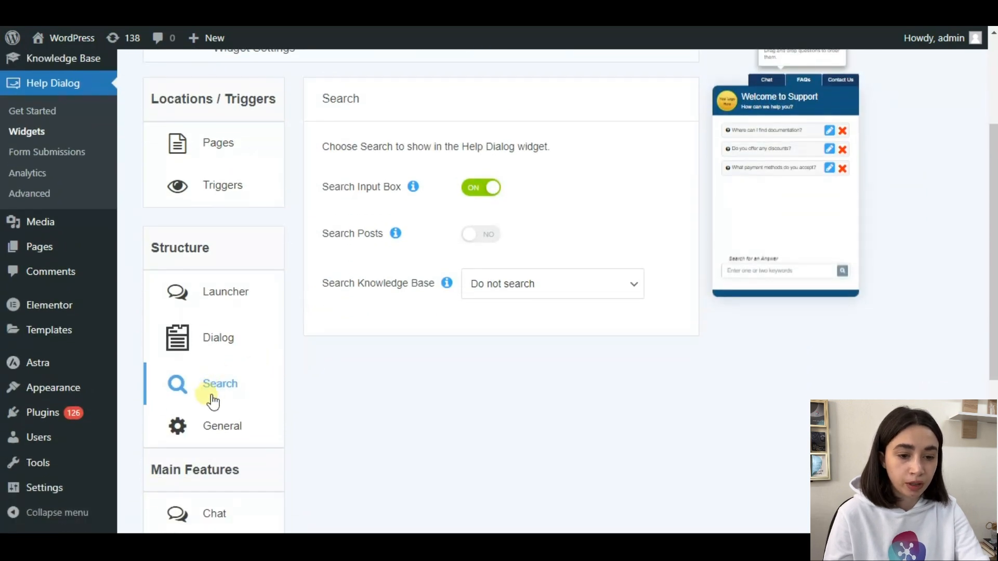
mouse_move(413, 188)
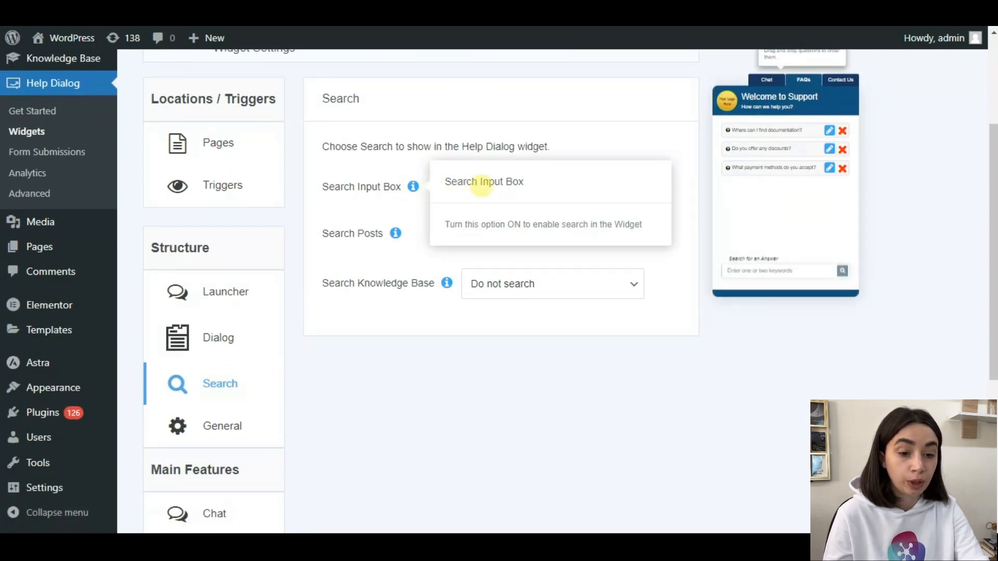
click(465, 186)
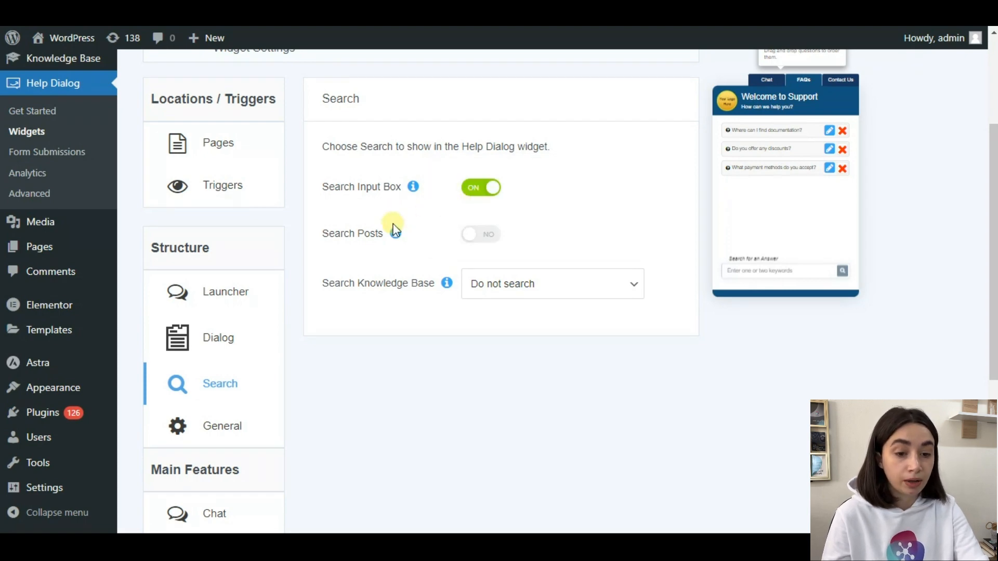
mouse_move(395, 233)
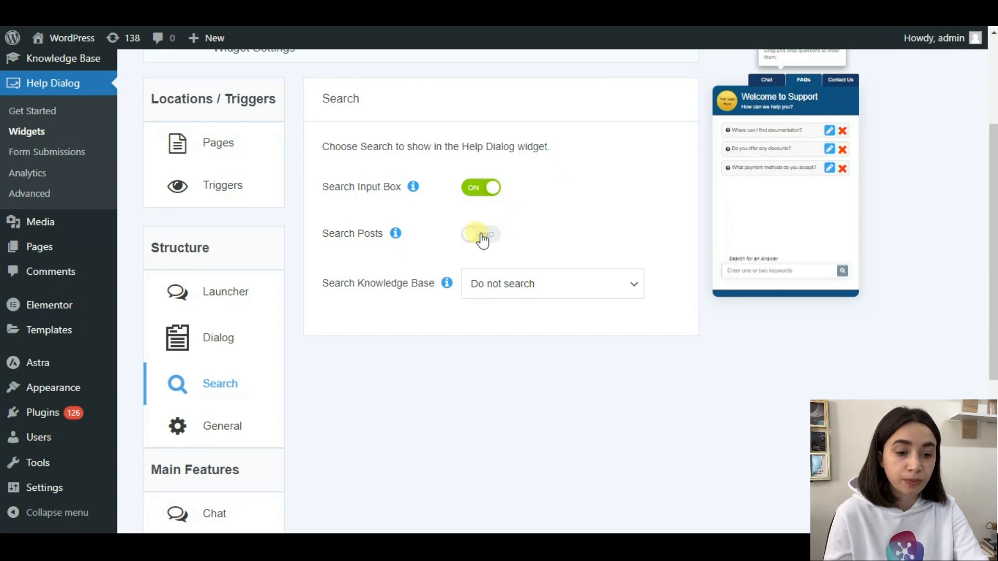
scroll(379, 383, up, 3)
scroll(379, 383, down, 4)
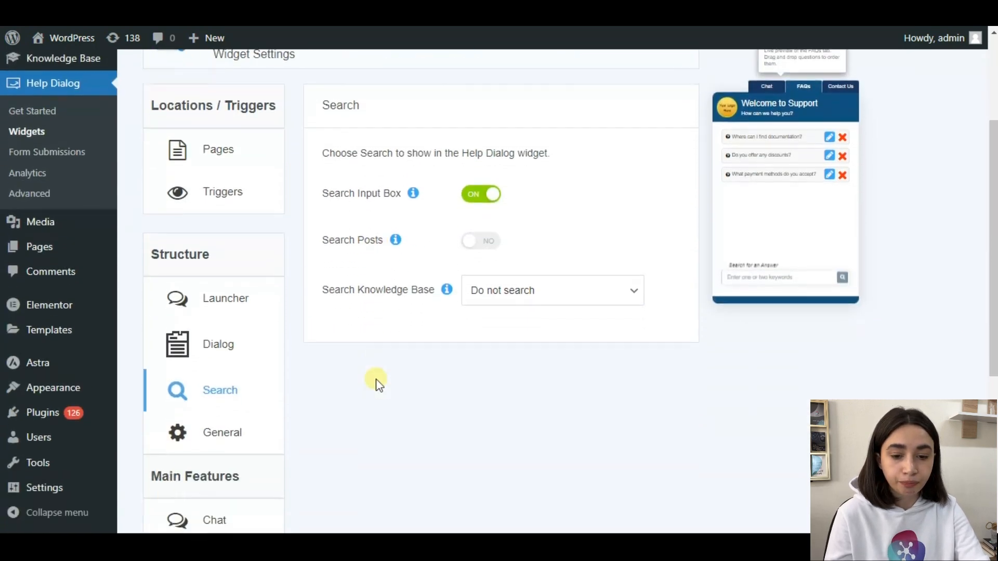
Step: Check the widget's nickname in its general settings
click(248, 357)
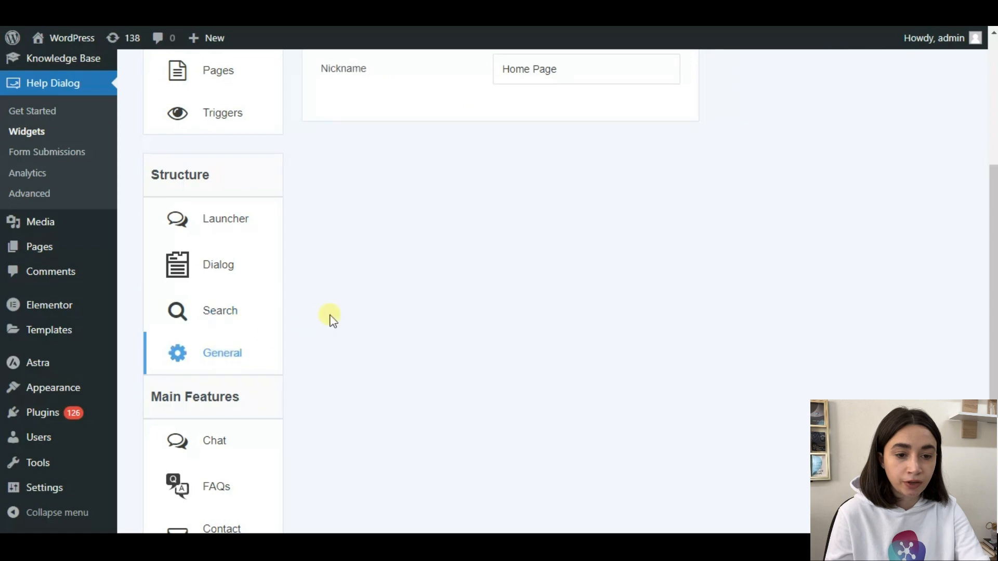
scroll(470, 273, up, 2)
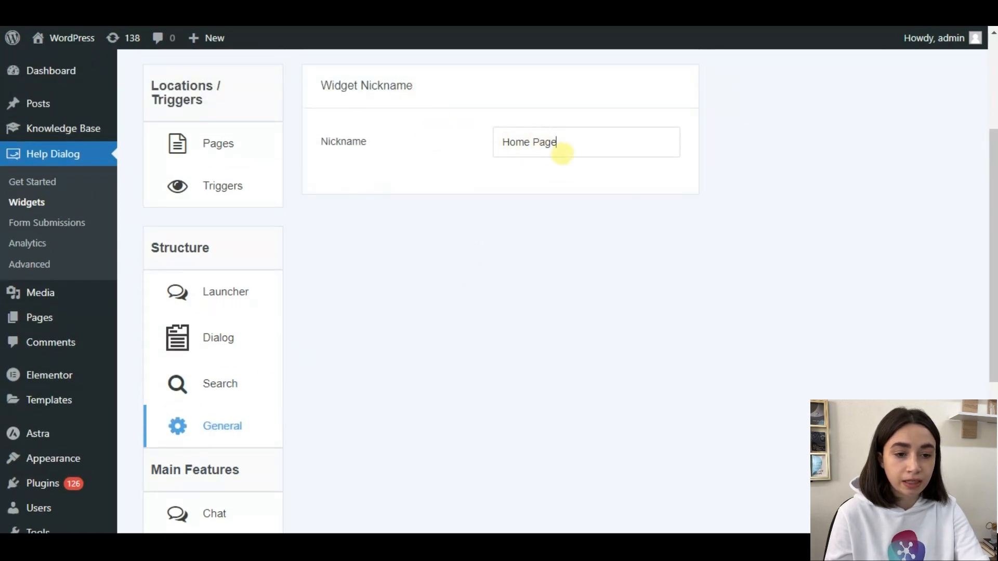
scroll(557, 163, down, 3)
Step: Review the widget's chat settings for the phone, WhatsApp and custom link channels, including the custom link URL
drag(993, 234, 992, 283)
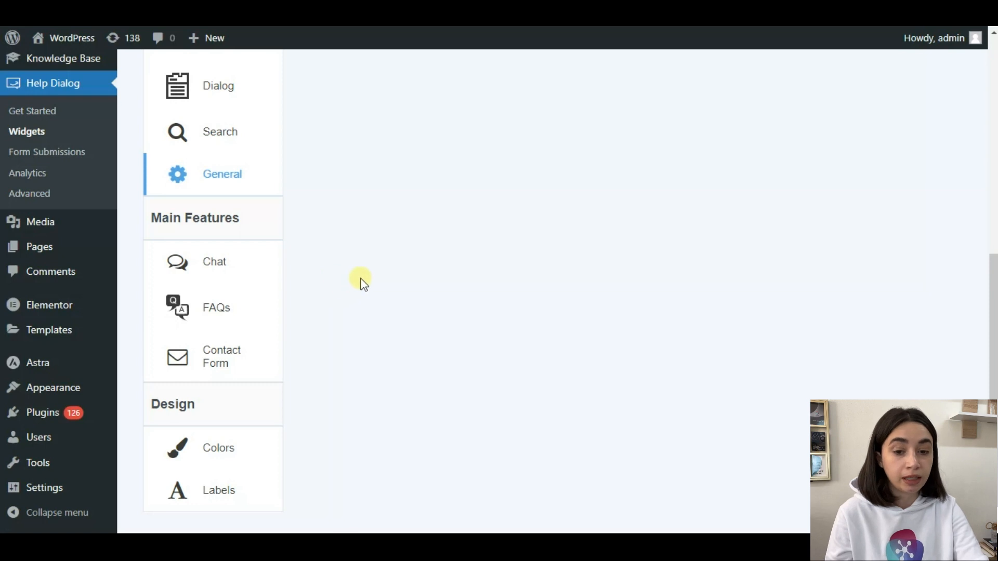
click(223, 269)
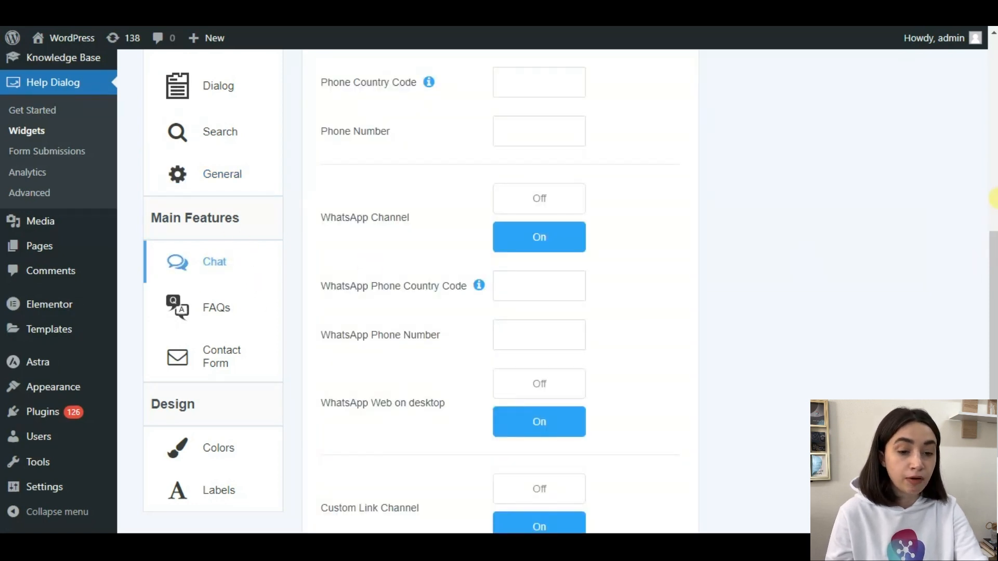
drag(993, 245, 991, 131)
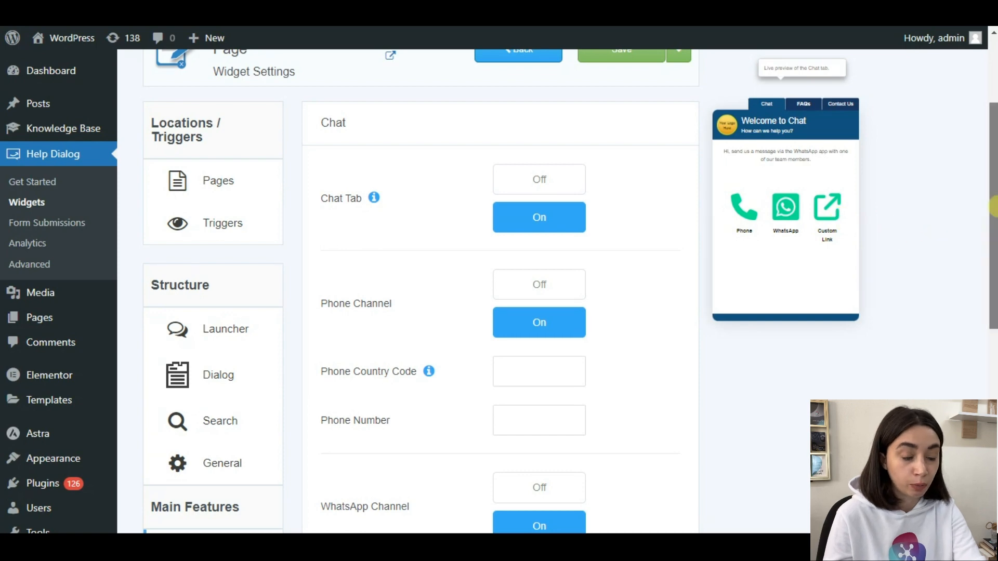
scroll(994, 212, down, 1)
drag(994, 213, 994, 400)
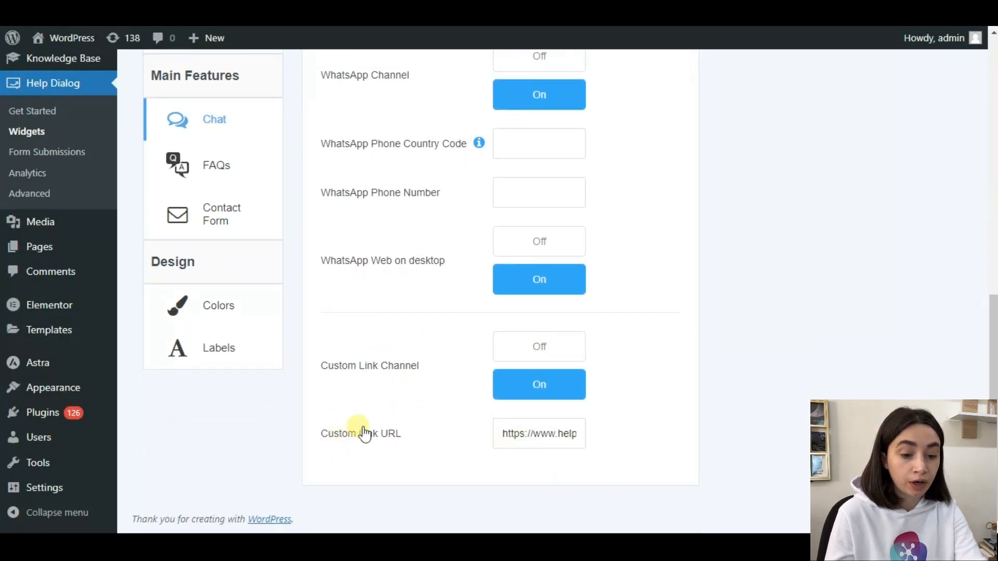
triple_click(531, 434)
click(718, 438)
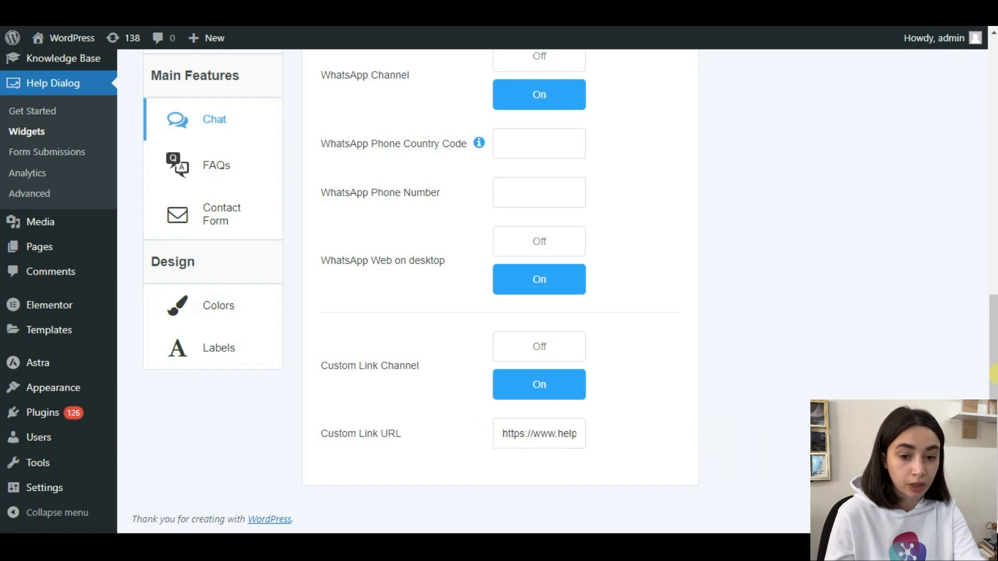
Step: Open the Home Page widget's FAQs settings and read the explanation for the FAQs tab option
drag(993, 377, 994, 333)
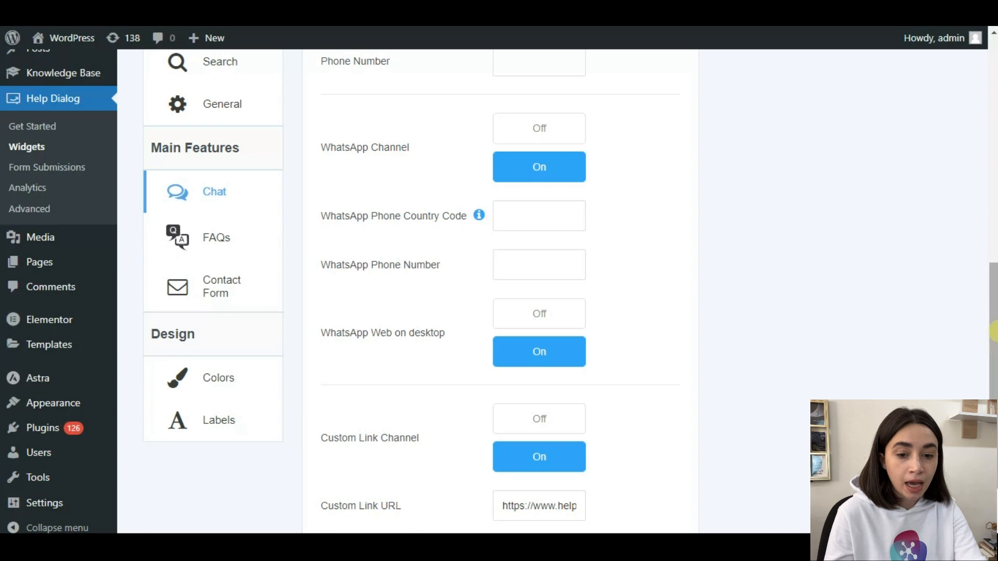
click(203, 249)
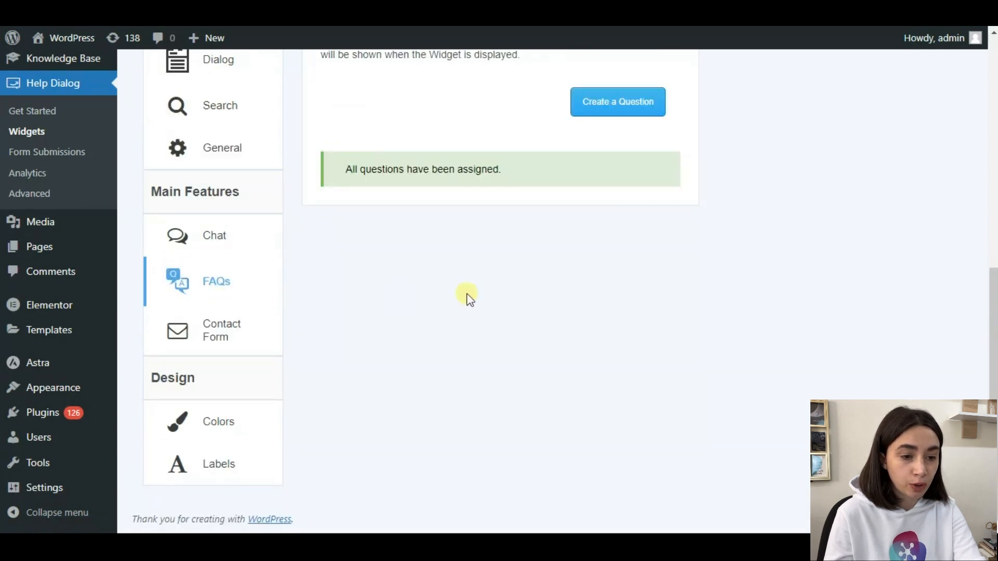
drag(993, 301, 993, 139)
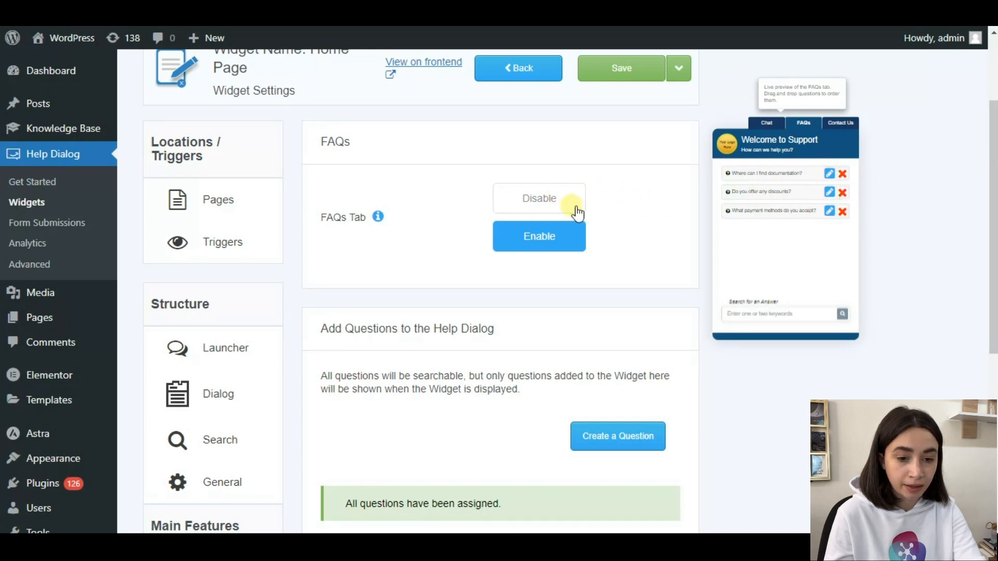
mouse_move(377, 225)
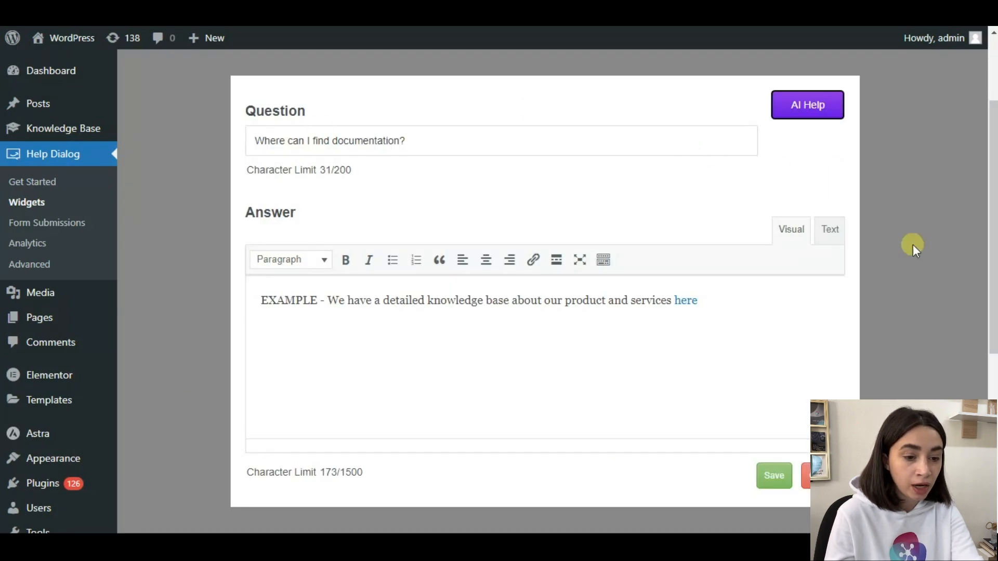
Step: Inspect the "here" link and the AI Help writing tools for the existing "Where can I find documentation?" question, and save the question
click(734, 301)
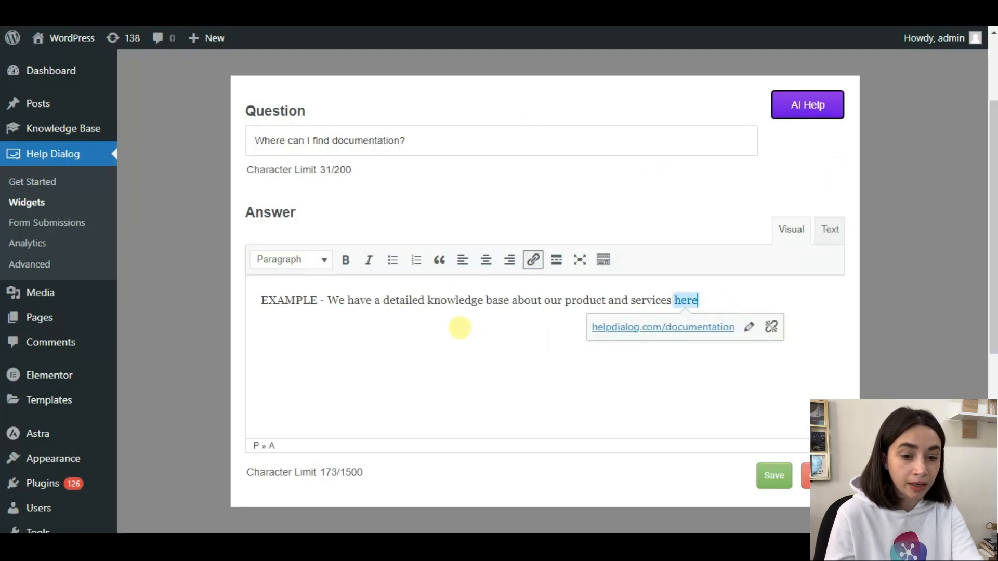
click(459, 327)
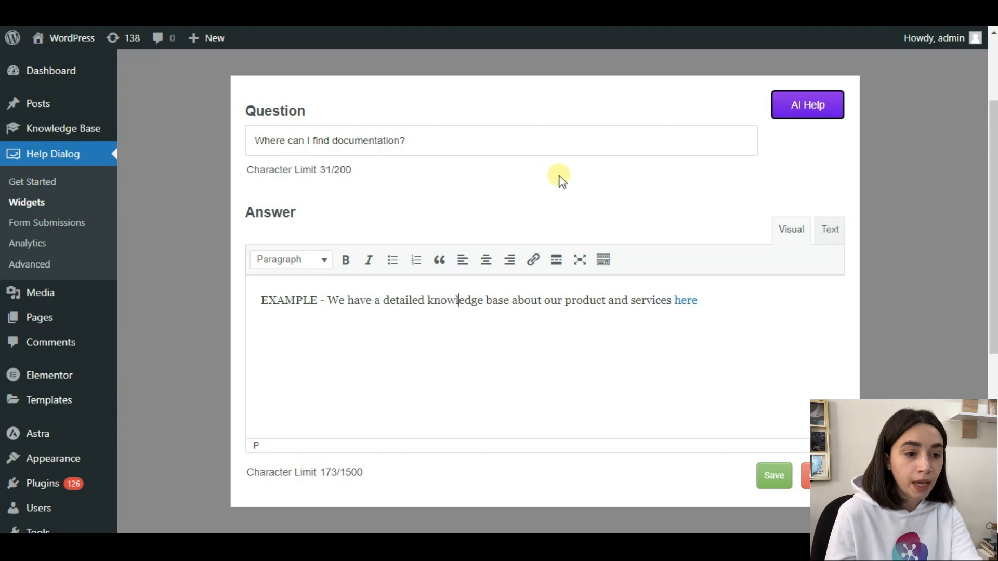
click(811, 108)
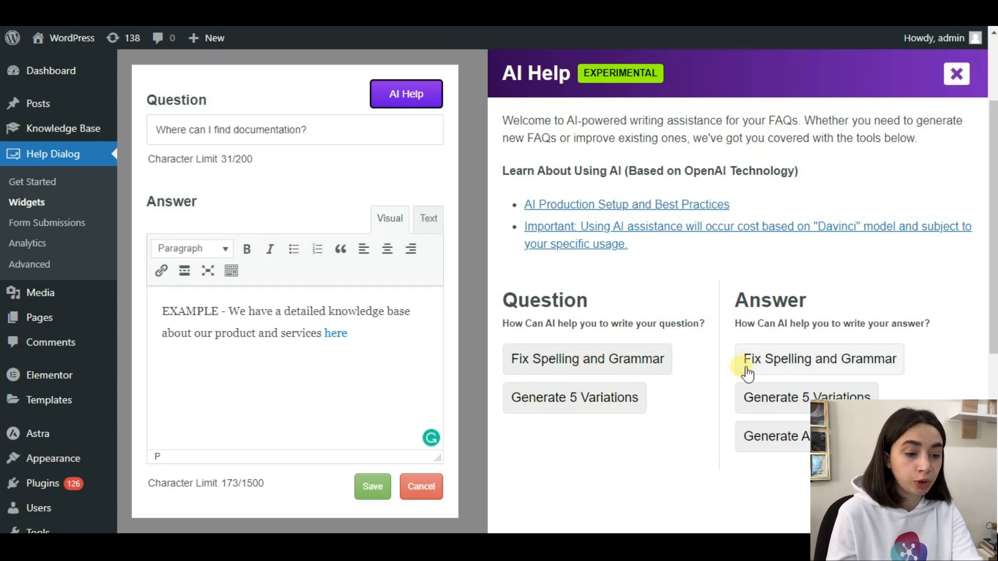
click(958, 74)
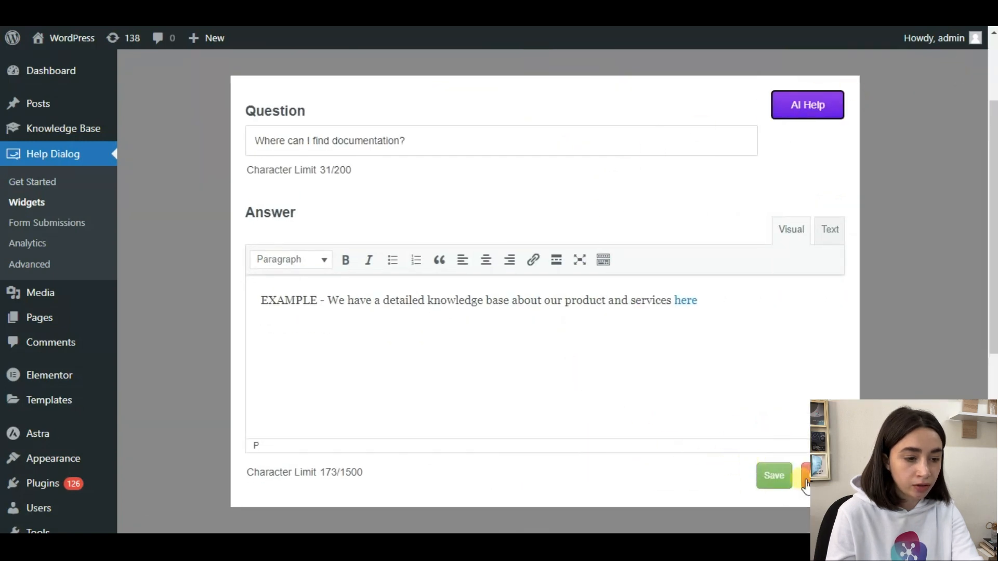
click(779, 477)
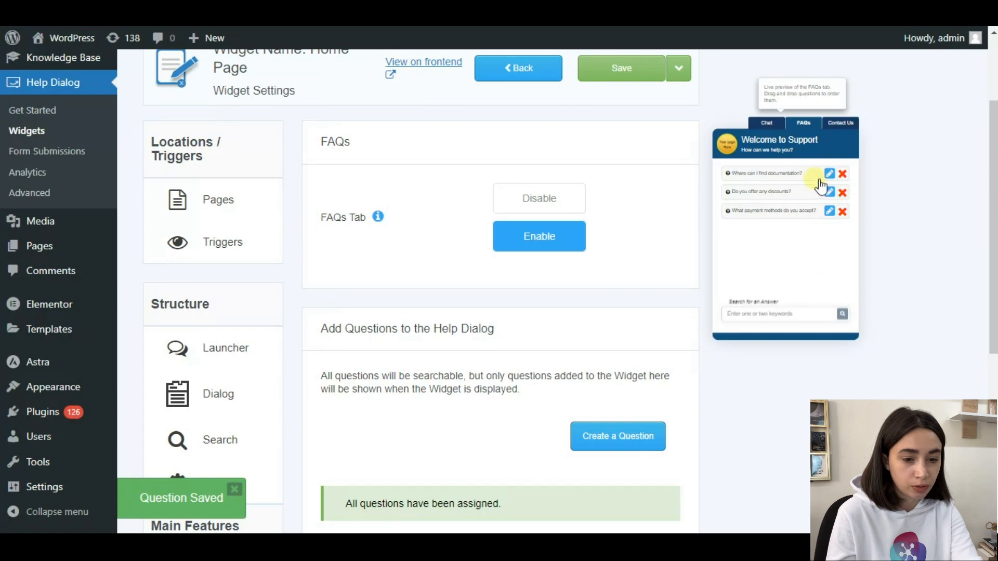
Step: Create a question "Where can I find documentation?" with the answer "To find the documentation follow this link."
scroll(501, 316, down, 5)
scroll(501, 316, up, 1)
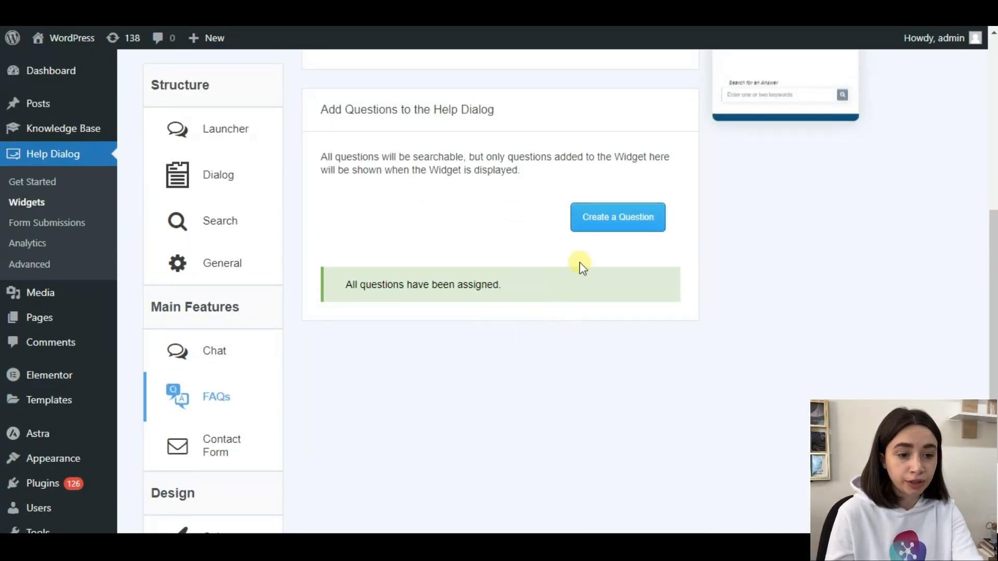
click(616, 217)
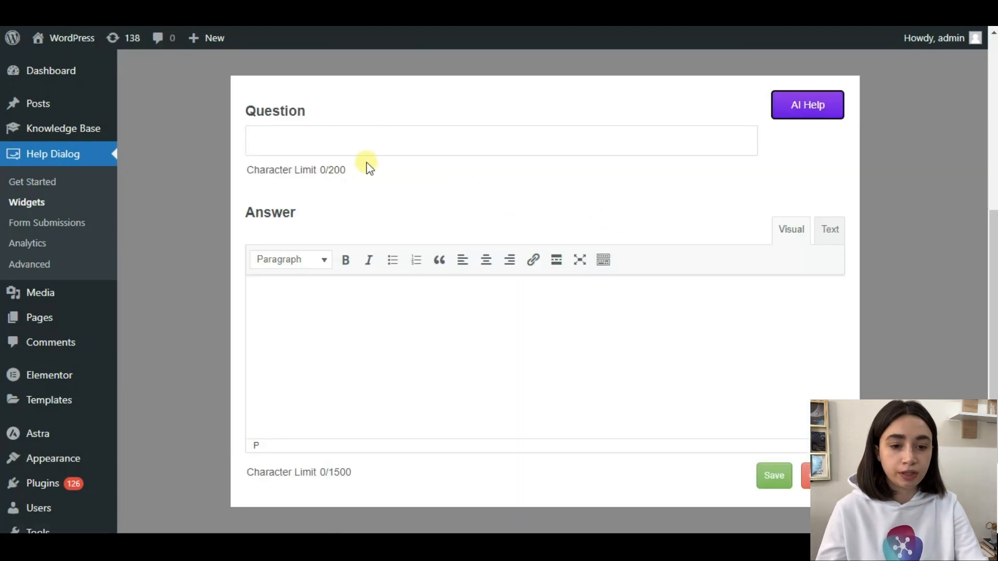
click(362, 142)
click(382, 178)
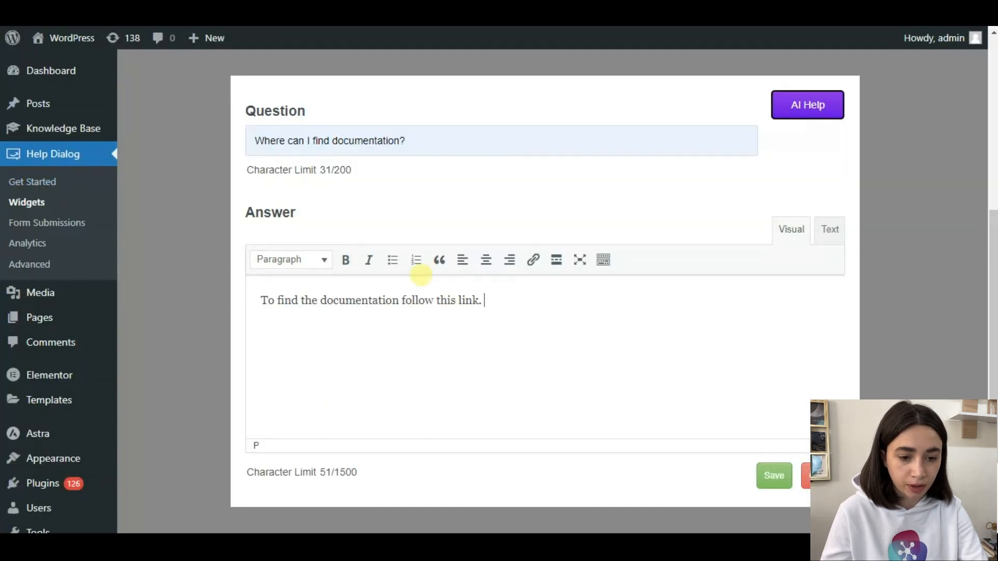
drag(436, 303, 482, 301)
click(533, 260)
text(https://test.wpchampions.com/)
click(577, 327)
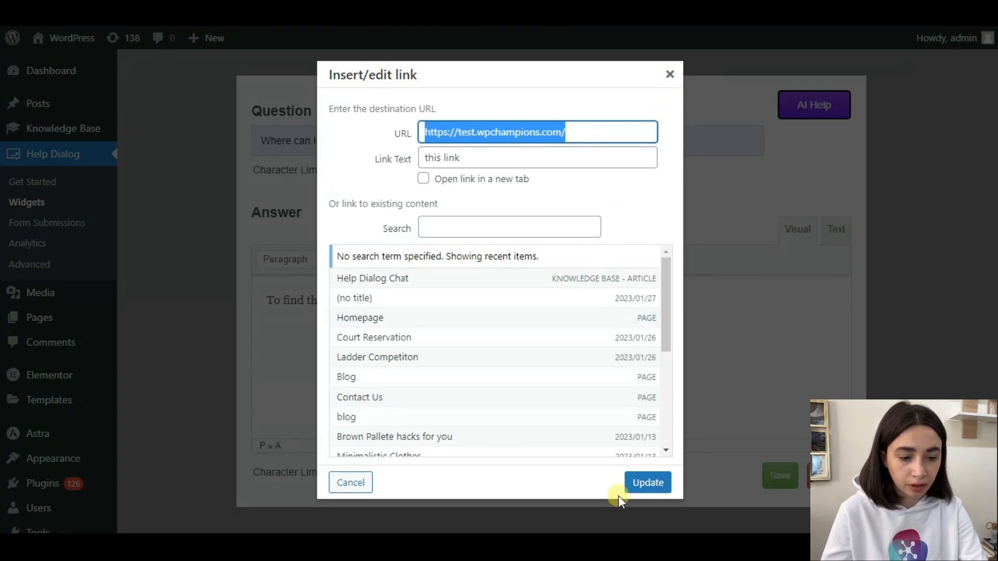
click(649, 481)
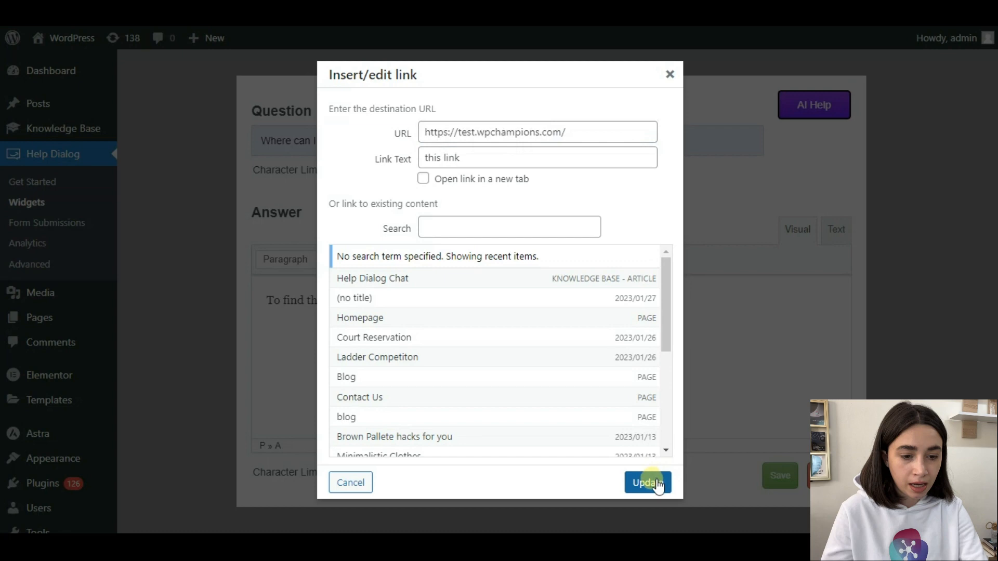
click(595, 342)
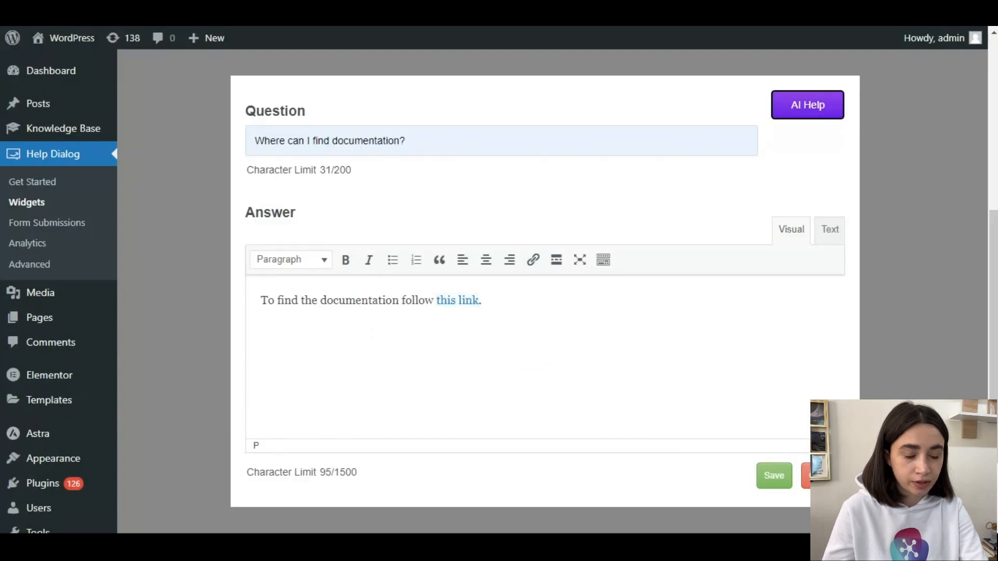
Step: Save the new documentation question and add it to the Home Page widget's FAQs
click(773, 475)
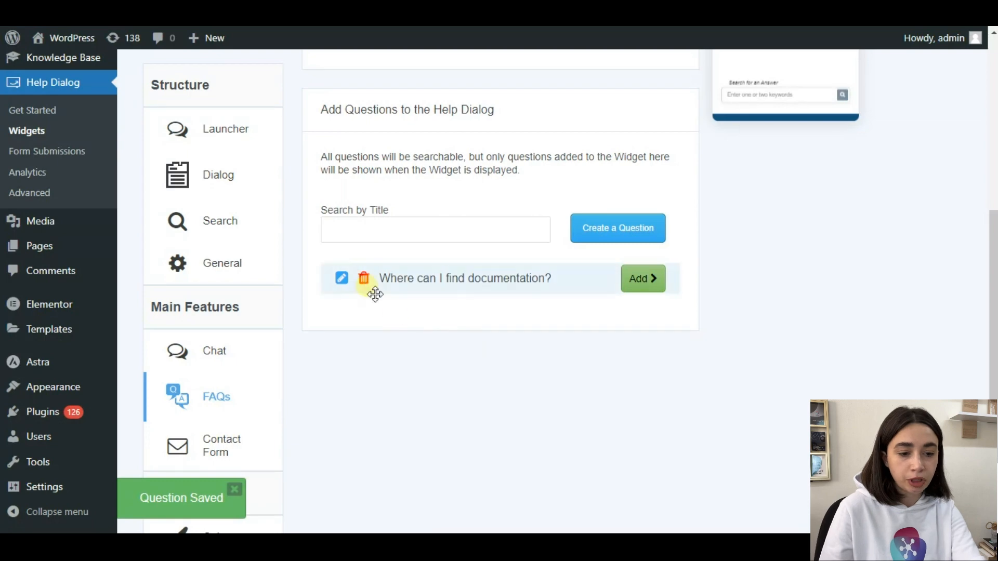
scroll(566, 358, up, 2)
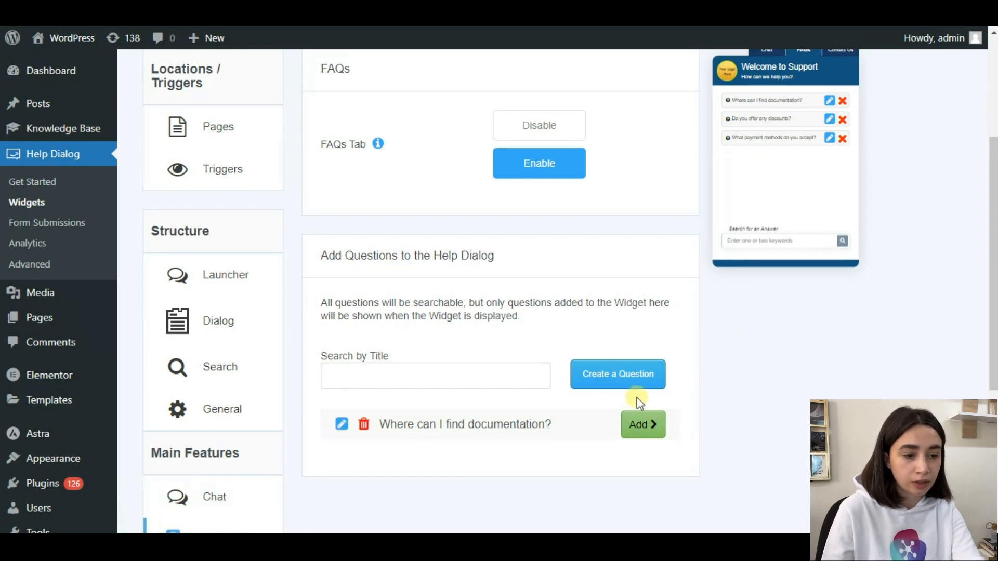
click(647, 425)
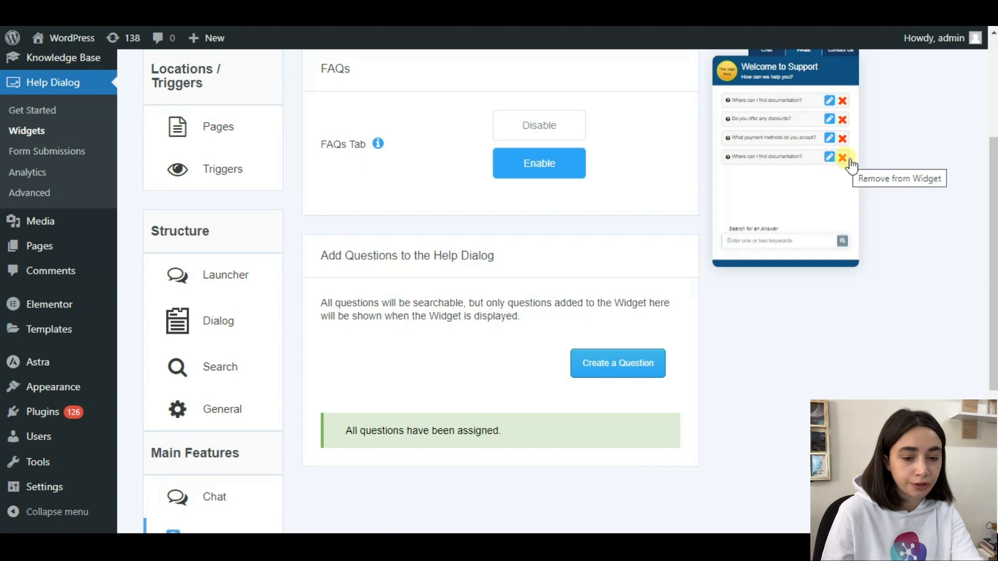
Step: Review the widget's contact form settings and preview, reading the explanations for the acceptance checkbox and its title
scroll(993, 269, down, 4)
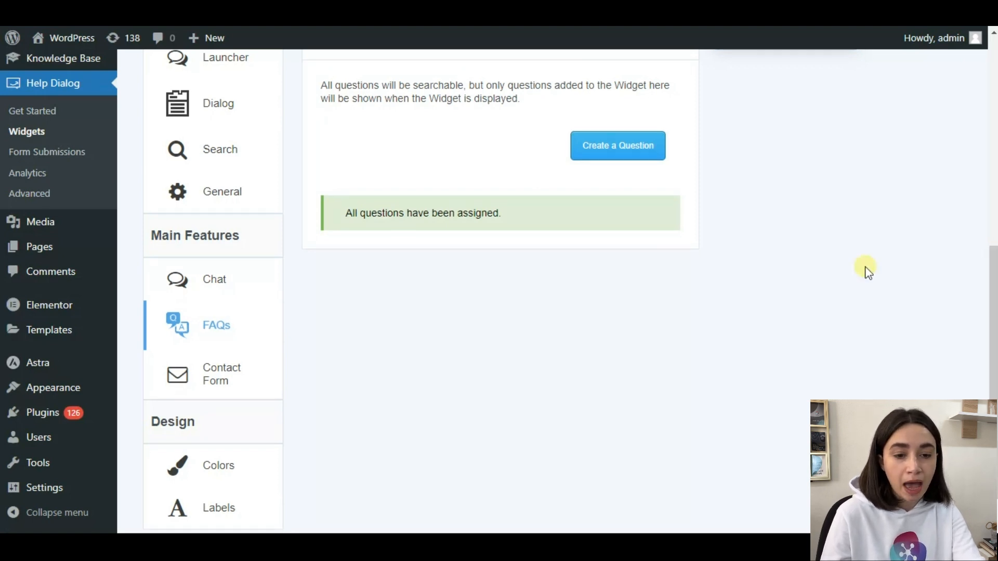
click(238, 376)
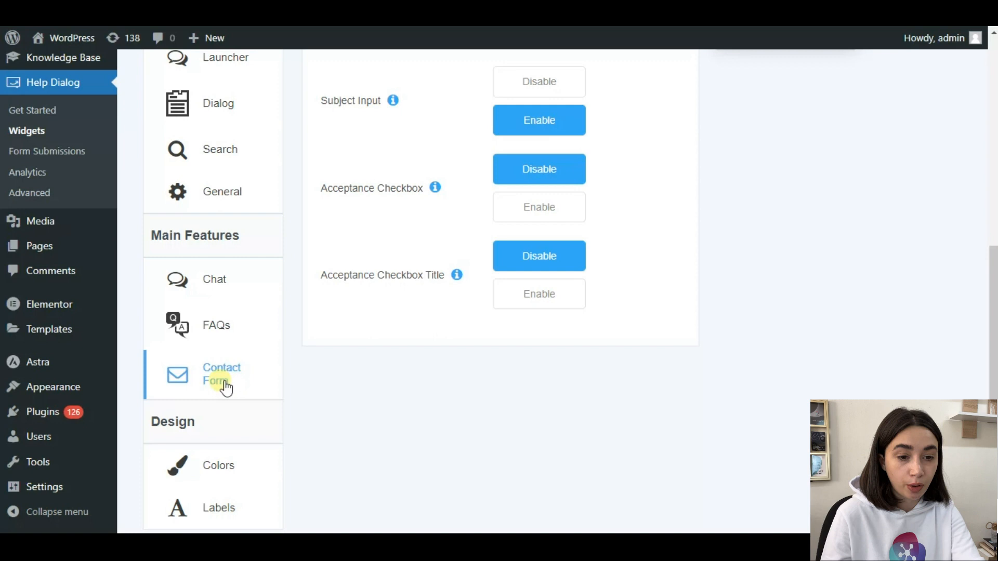
drag(993, 260, 993, 122)
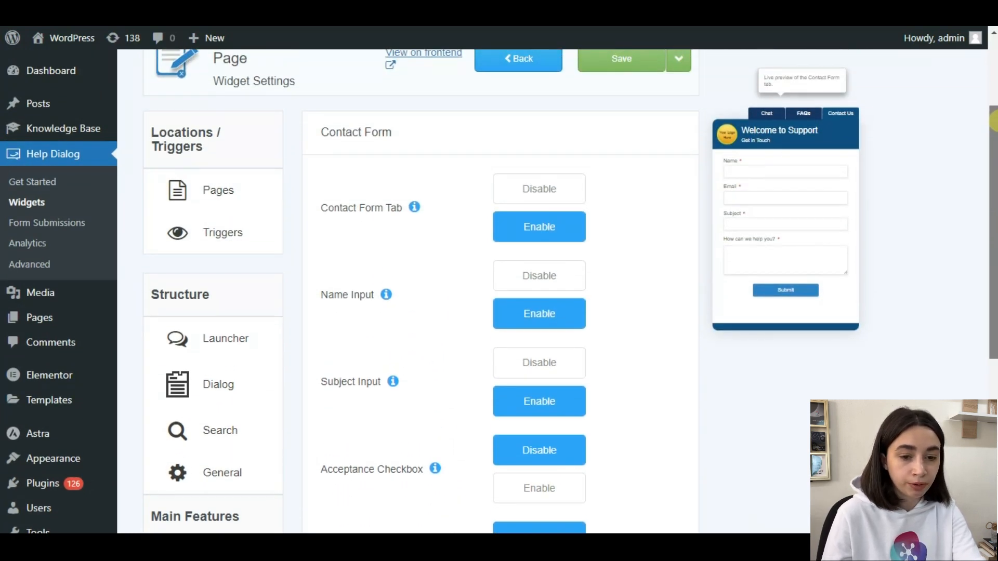
mouse_move(993, 121)
mouse_down()
mouse_move(993, 199)
mouse_move(994, 136)
mouse_up()
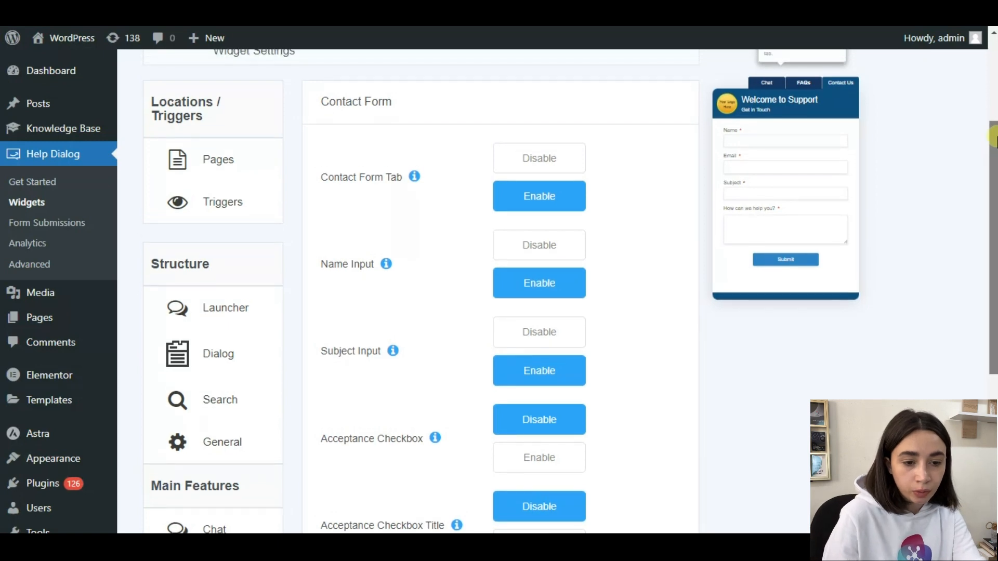
mouse_move(446, 182)
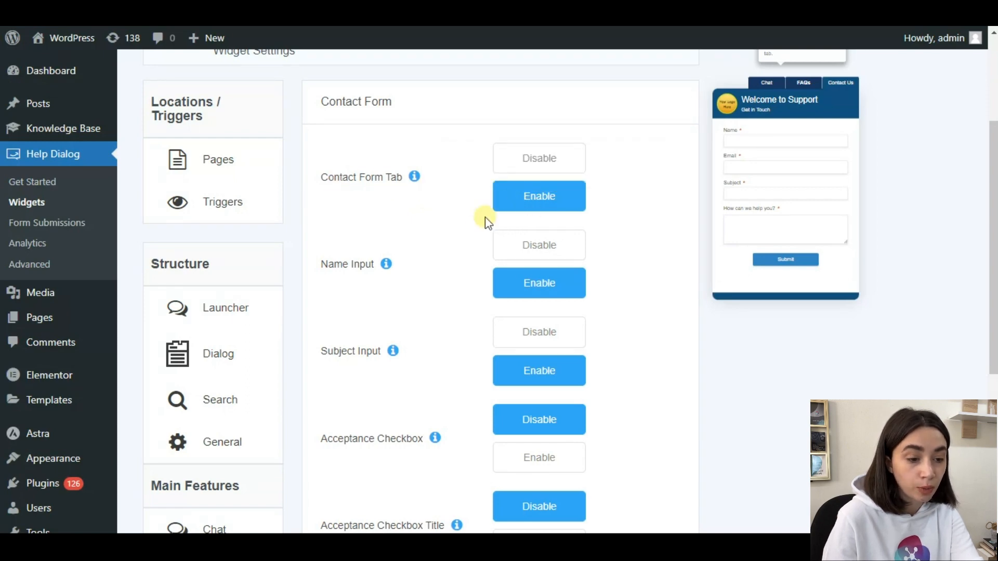
drag(993, 247, 993, 302)
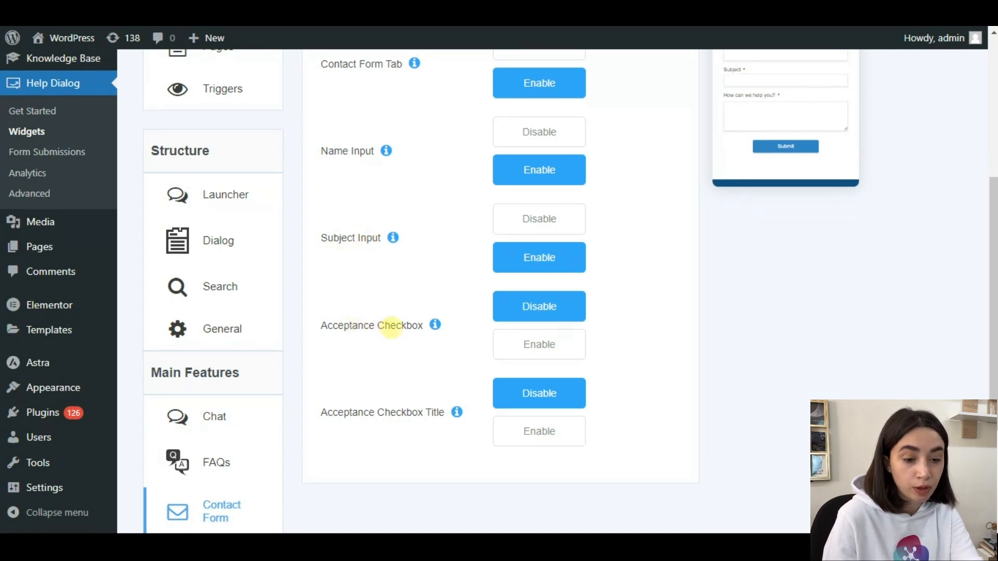
mouse_move(435, 325)
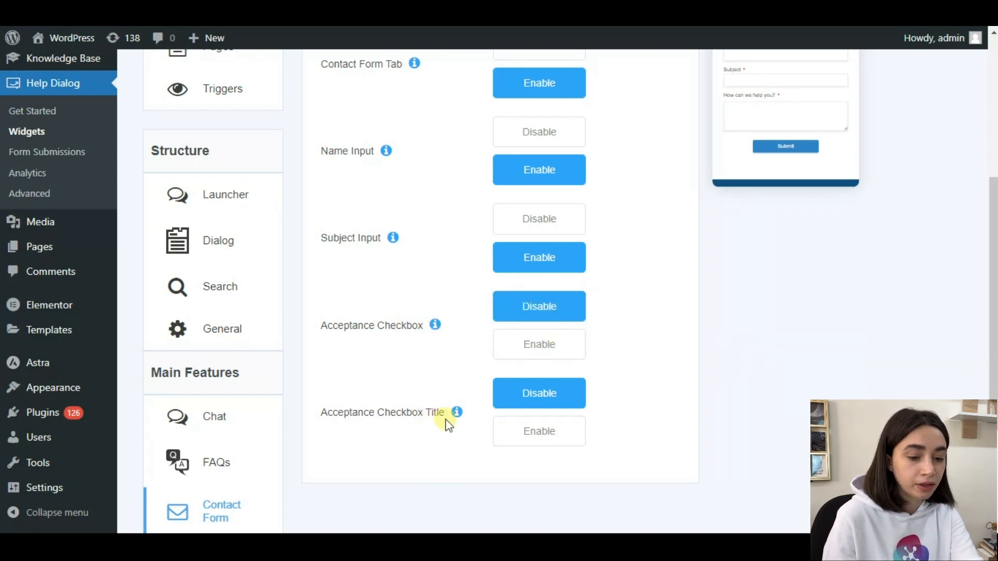
mouse_move(458, 415)
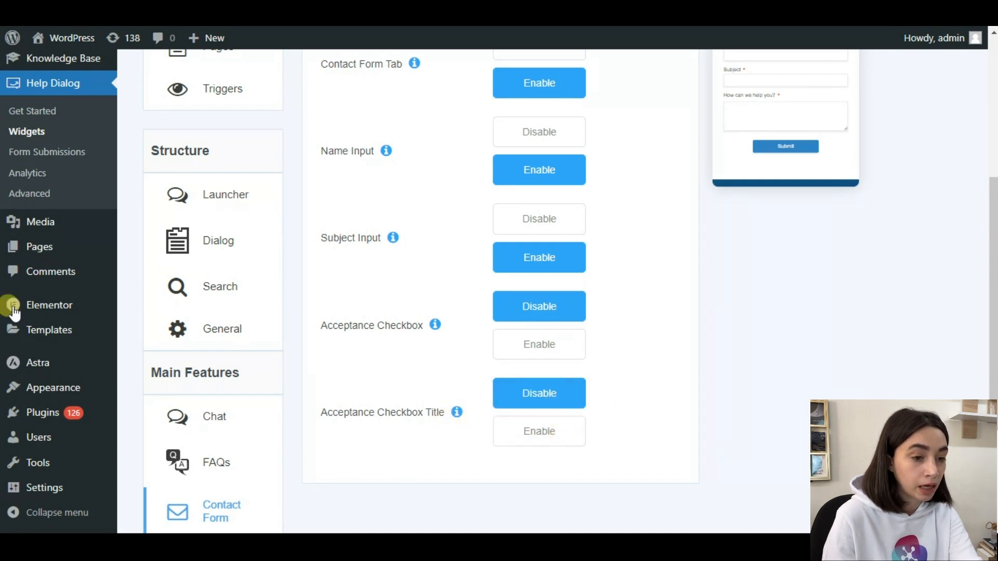
drag(994, 219, 993, 161)
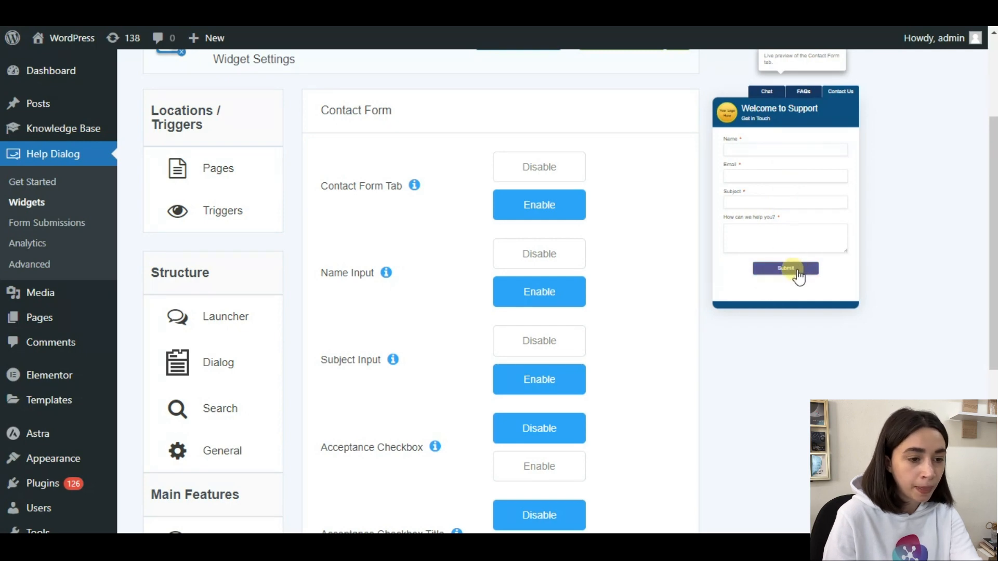
Step: Open the widget's color settings and apply the muted purple predefined color scheme
drag(993, 247, 993, 397)
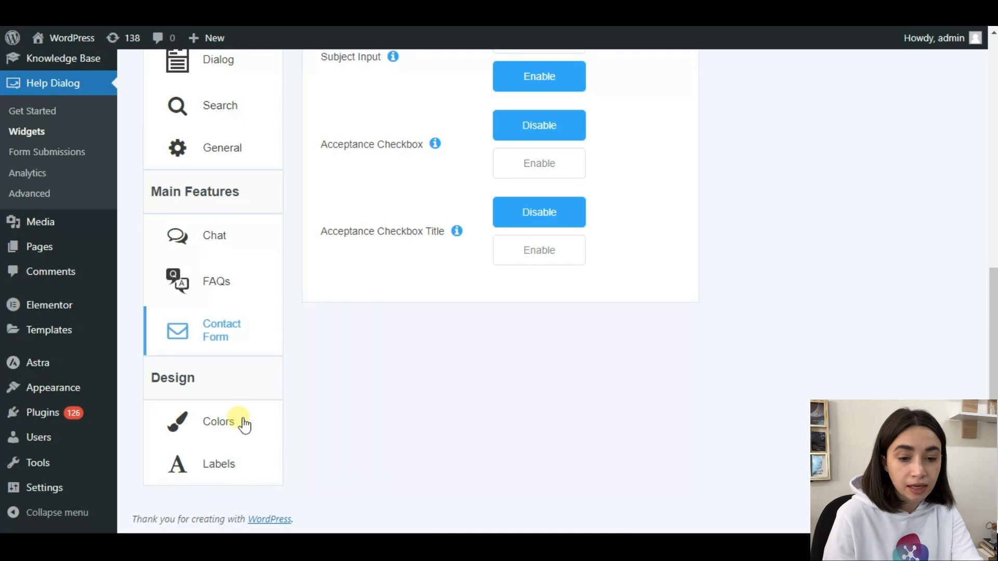
click(234, 423)
scroll(477, 285, up, 4)
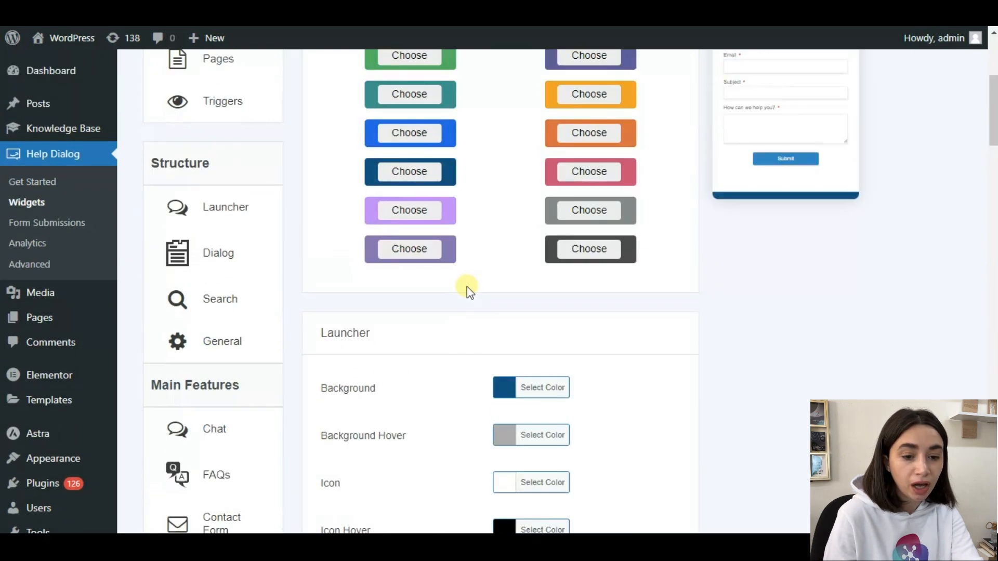
scroll(478, 287, up, 4)
scroll(480, 288, down, 1)
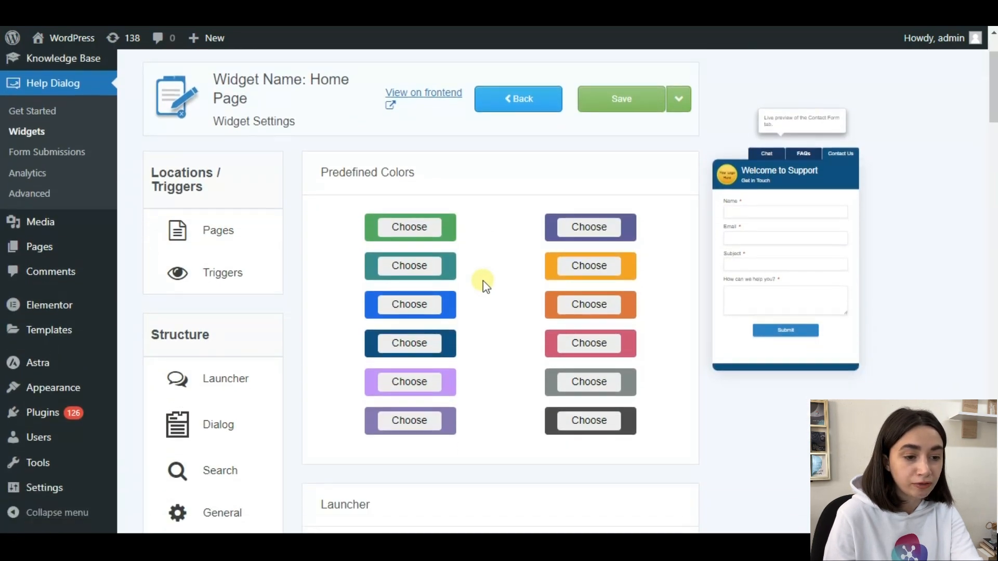
mouse_move(993, 85)
mouse_down()
mouse_move(994, 109)
mouse_move(994, 95)
mouse_up()
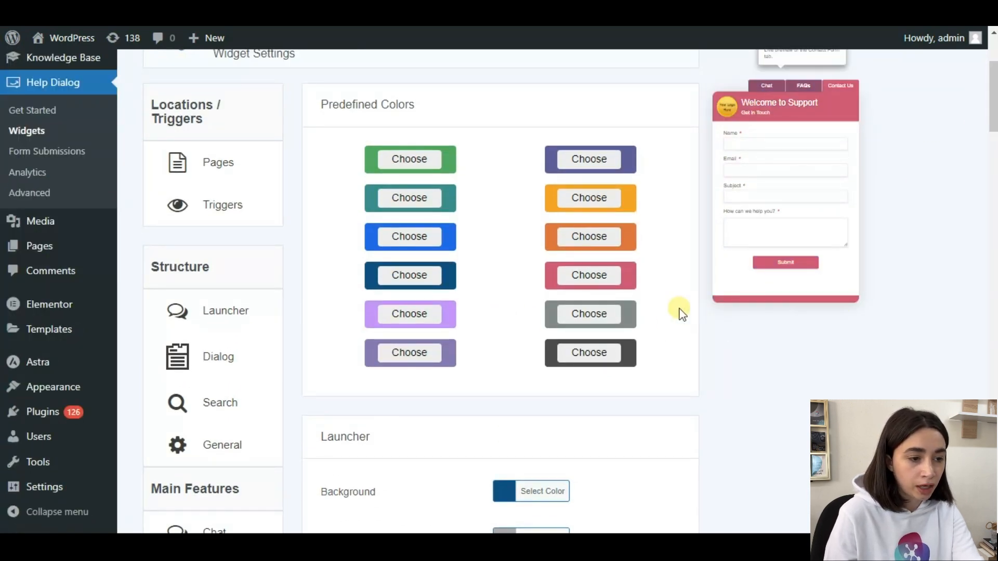
click(425, 359)
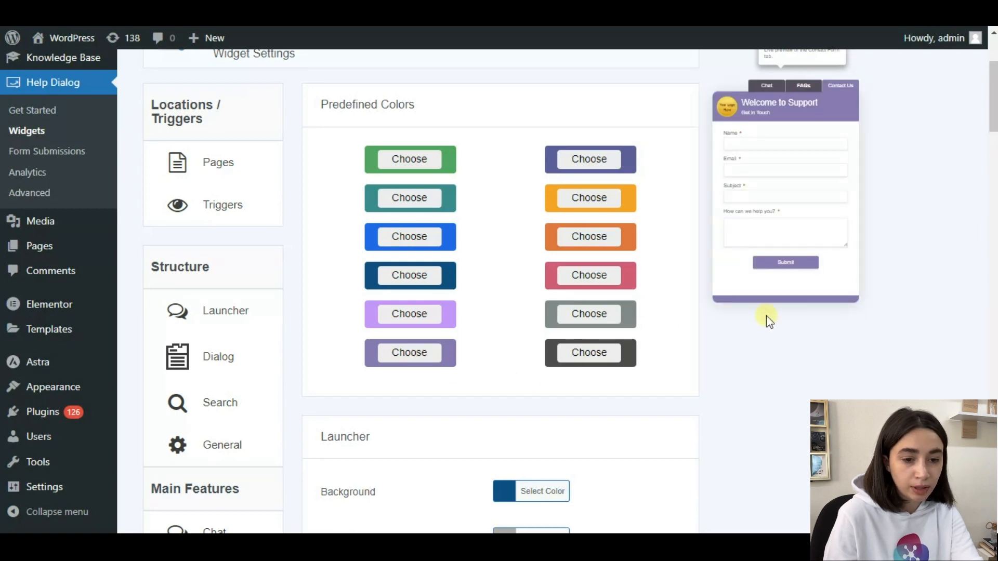
Step: Look through the individual launcher and Help Dialog window color settings and check the recolored widget preview
drag(994, 75, 994, 125)
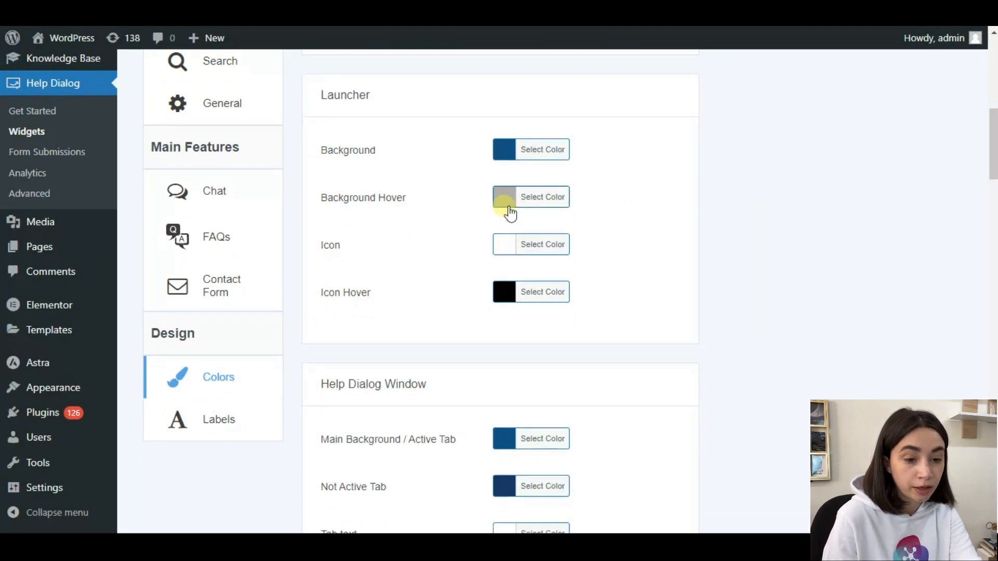
drag(993, 167, 993, 148)
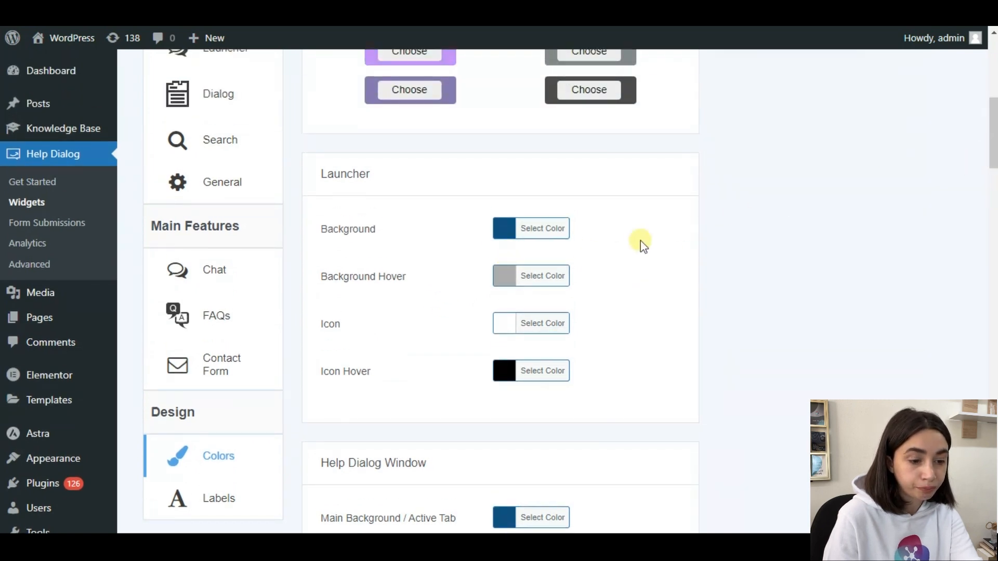
drag(993, 141, 994, 74)
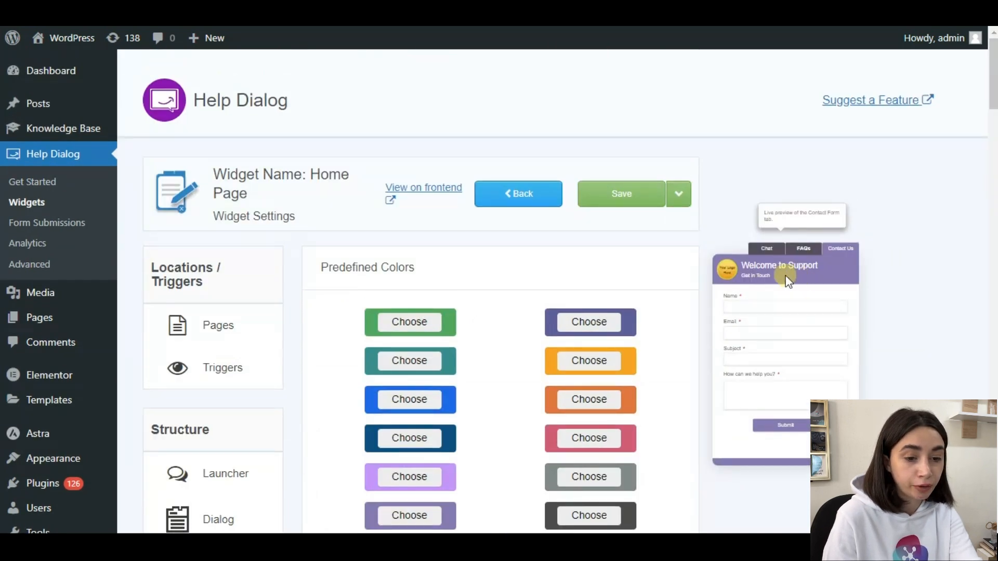
Step: Check the remaining color settings, then open the widget's label settings and look through the FAQ and contact form texts
drag(994, 78, 990, 188)
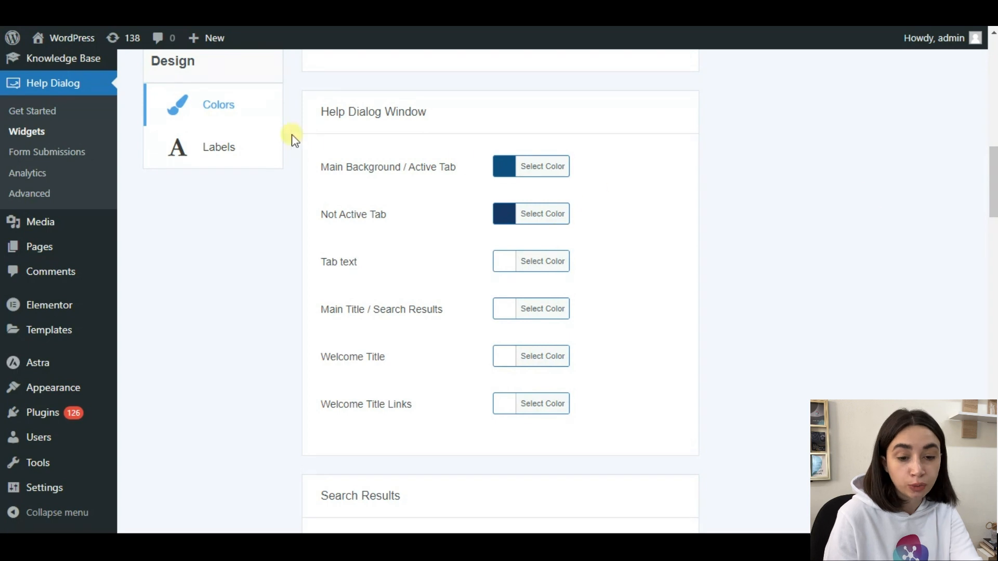
drag(994, 162, 987, 133)
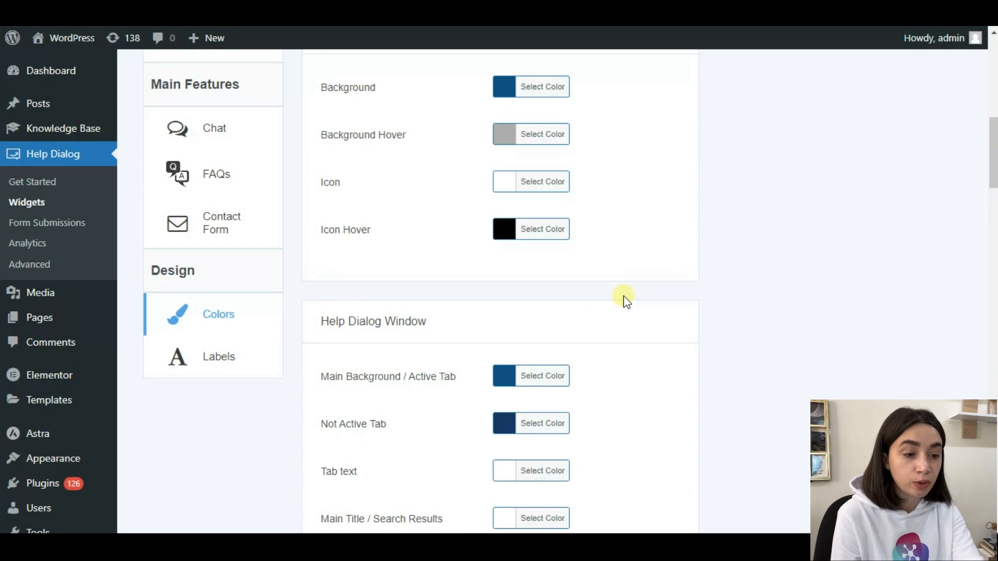
click(213, 357)
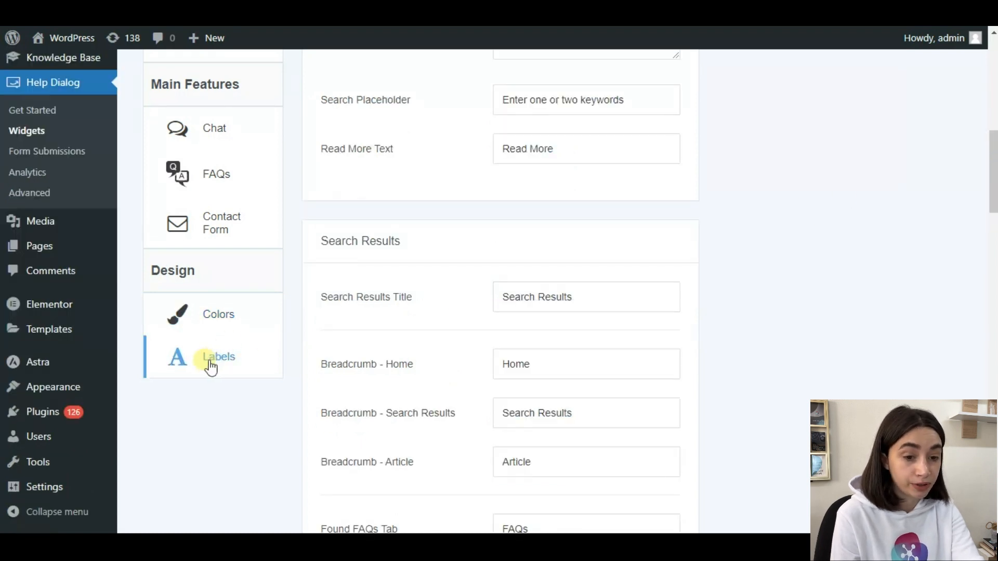
drag(990, 138, 986, 101)
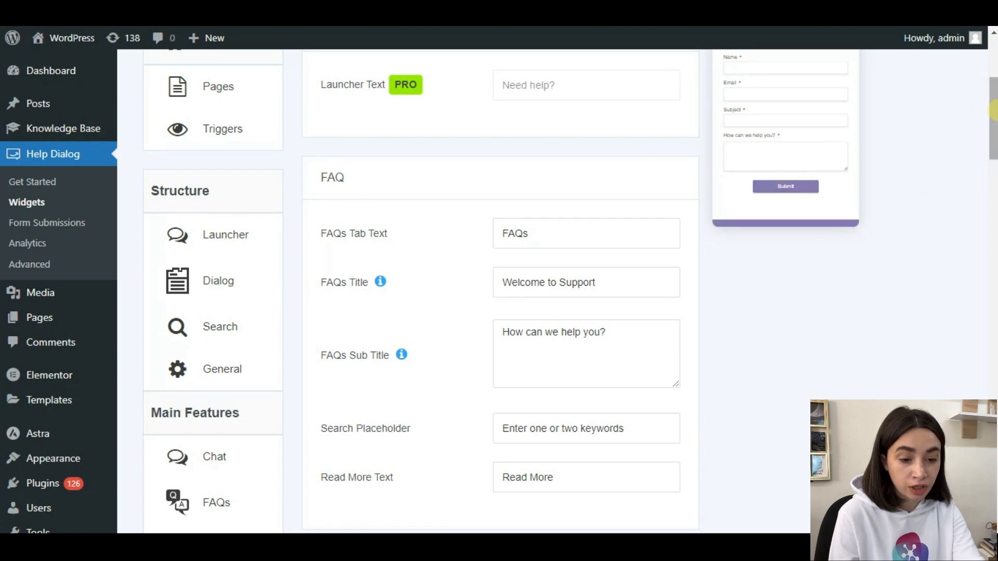
drag(992, 110, 994, 336)
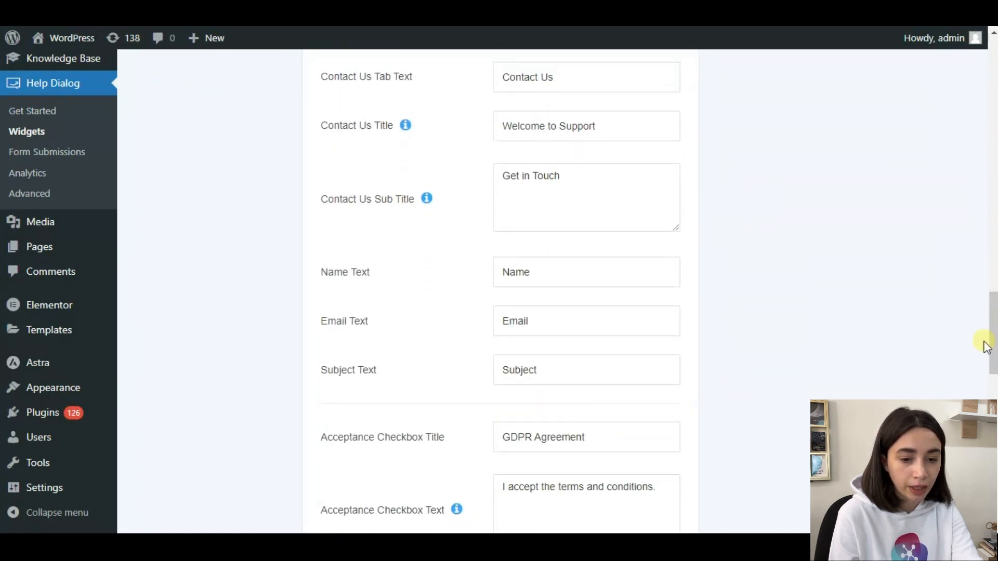
drag(993, 325, 993, 378)
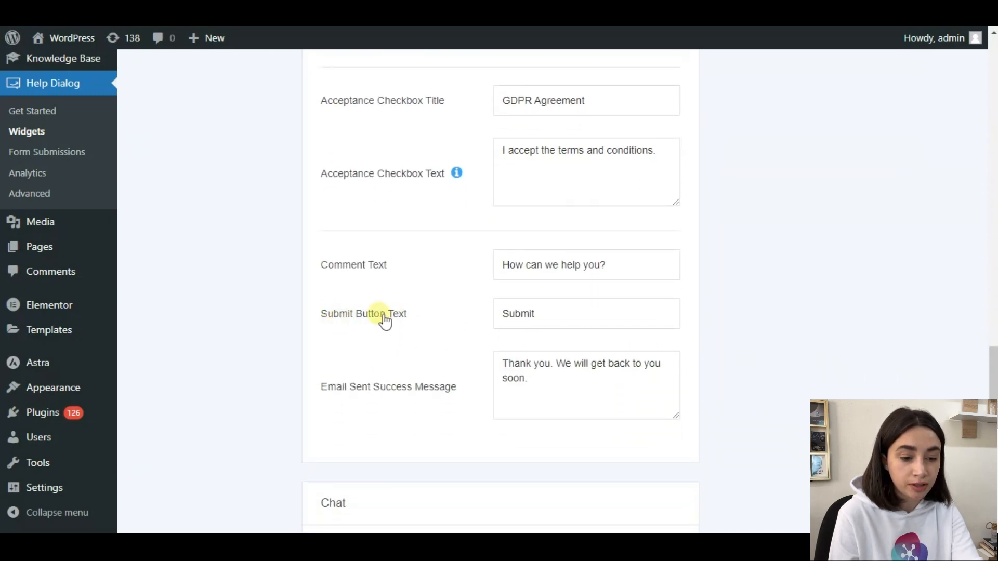
Step: Examine the contact form's editable label fields, including the submit button, name, email and subject texts
click(574, 314)
double_click(572, 314)
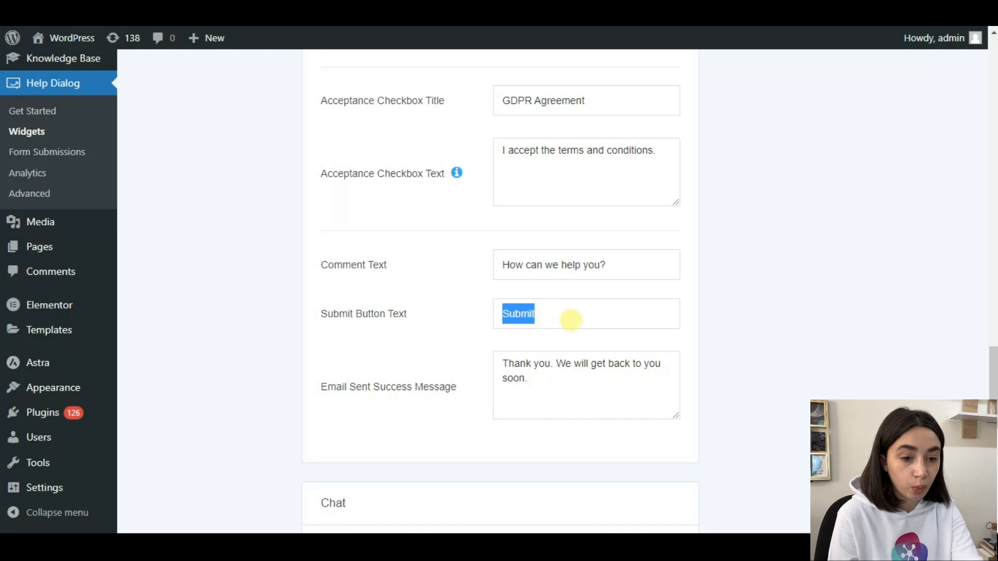
drag(993, 374, 993, 330)
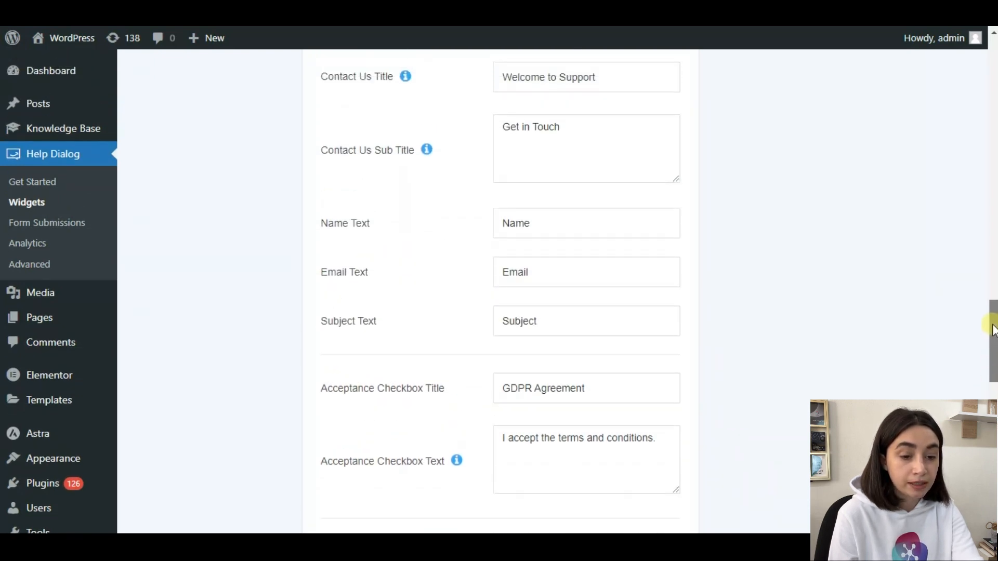
click(539, 272)
click(569, 319)
scroll(553, 291, up, 1)
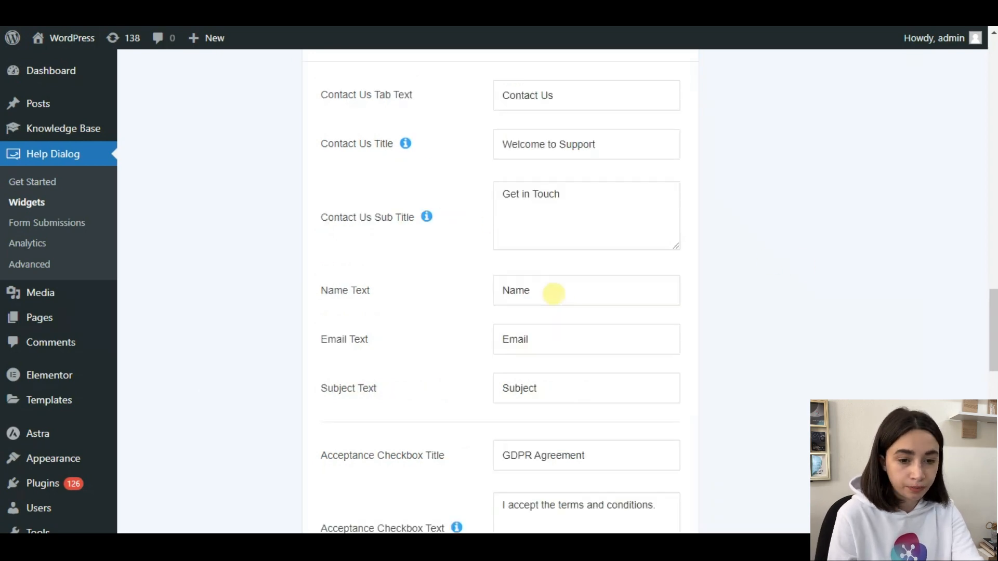
scroll(992, 294, up, 1)
Step: Save the Home Page widget's configuration
drag(994, 293, 994, 45)
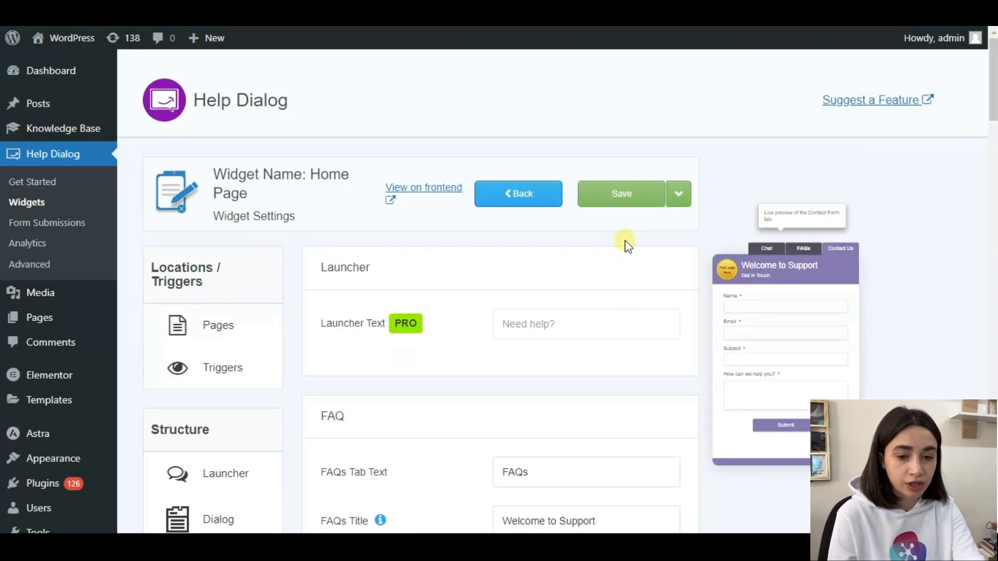
click(631, 196)
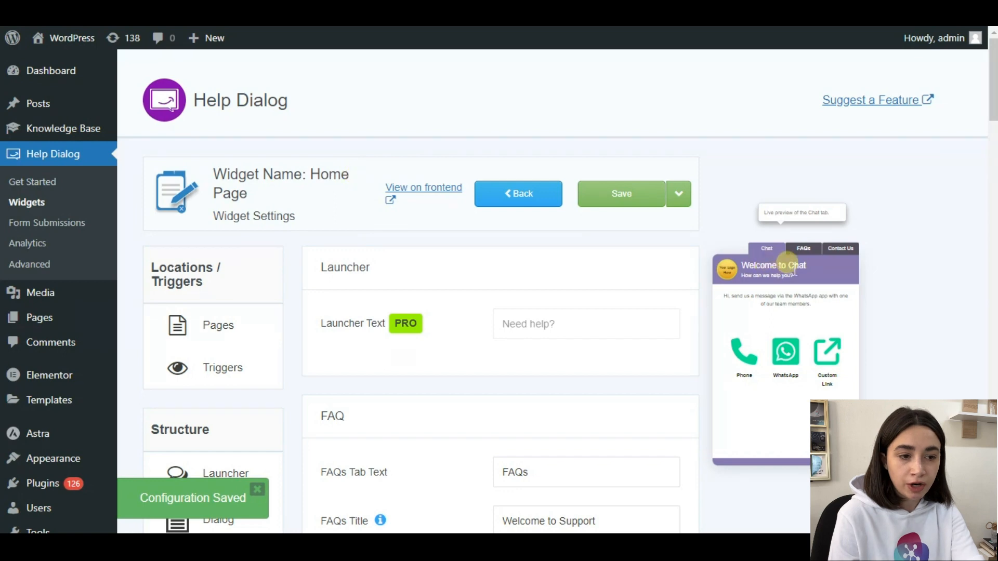
Step: Switch to the Help Dialog Chat article on the live site, open the help widget and try its Phone chat option
click(283, 15)
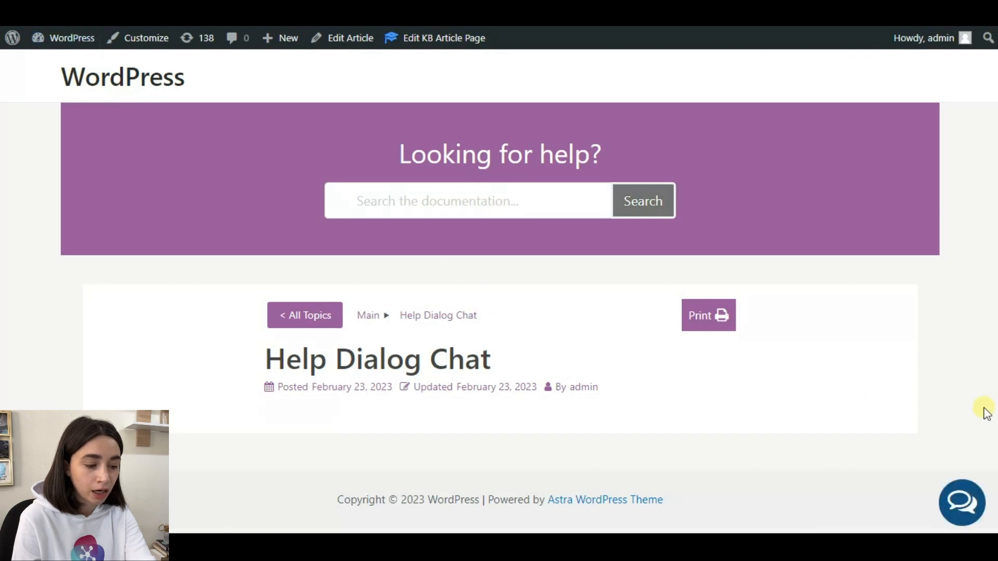
click(971, 503)
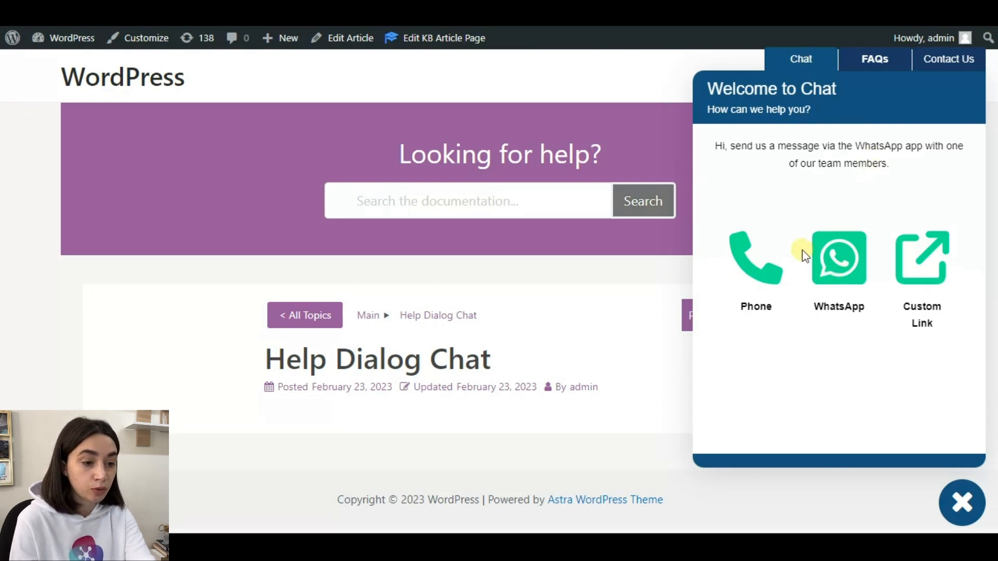
click(749, 282)
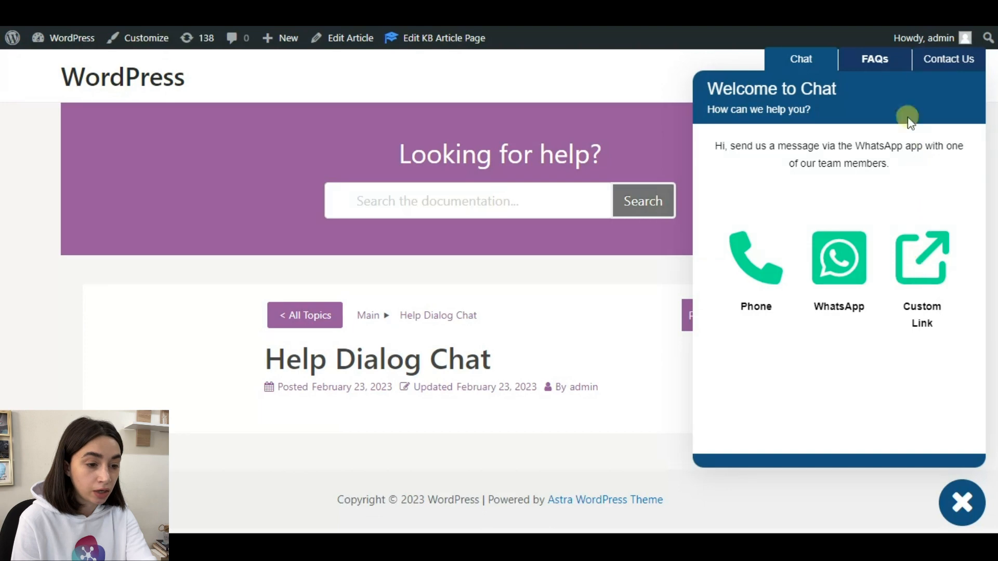
Step: View the live widget's FAQs, expanding and collapsing the documentation, discounts and payment questions, and check the answer search field
click(878, 63)
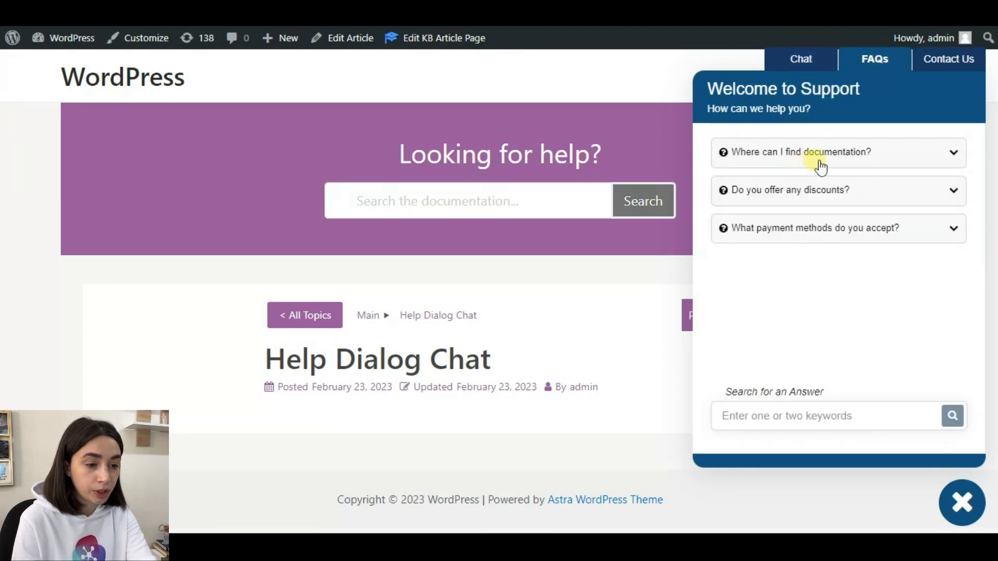
click(904, 161)
click(907, 162)
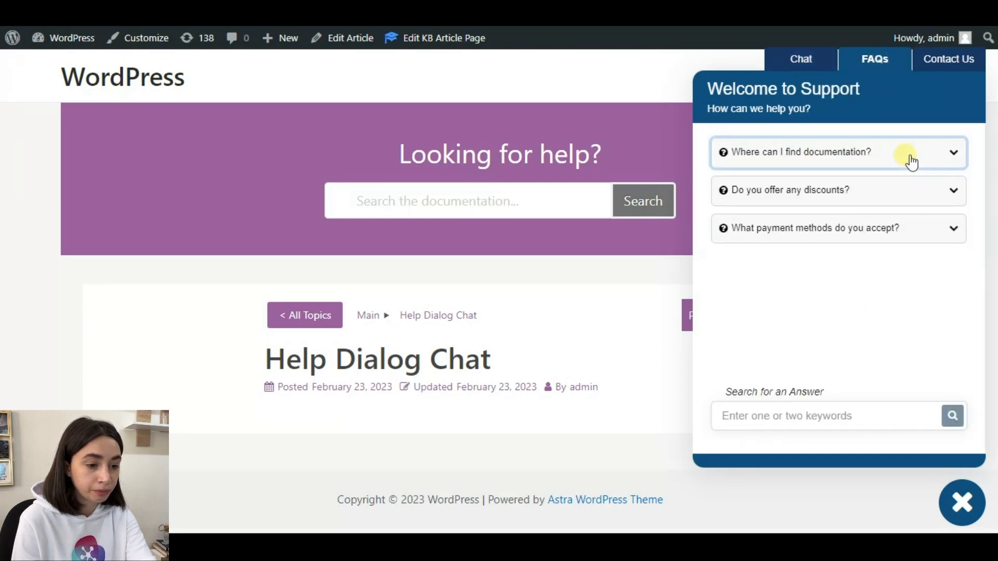
click(911, 162)
click(909, 161)
click(909, 197)
click(911, 200)
click(939, 222)
click(953, 225)
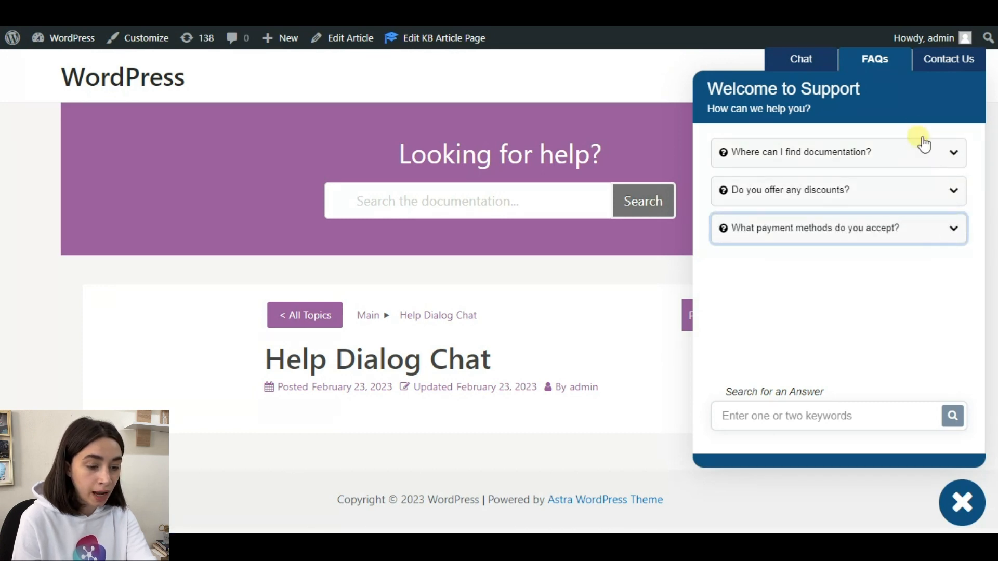
click(785, 416)
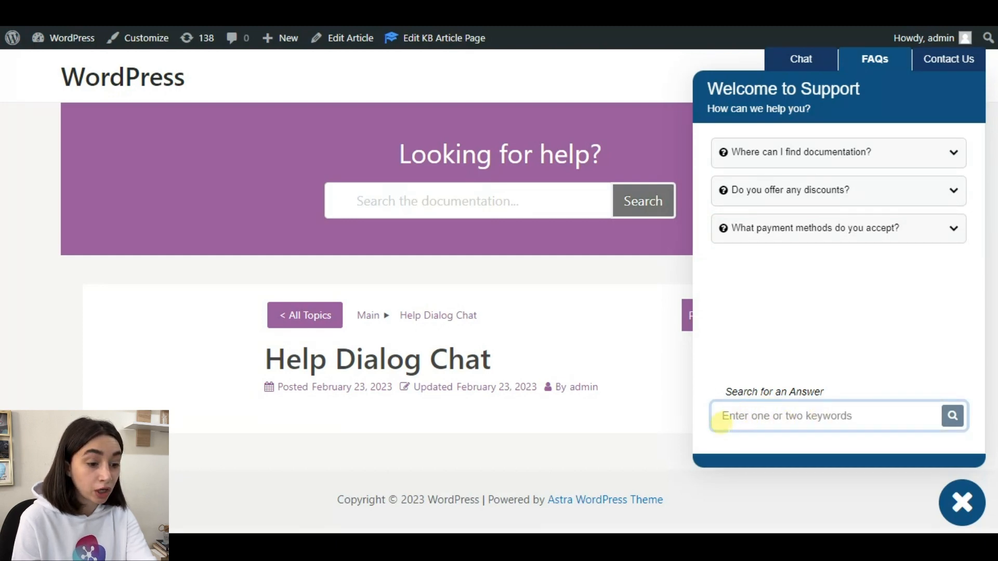
Step: Open the live widget's contact form and fill in the sender's name and email address
click(966, 61)
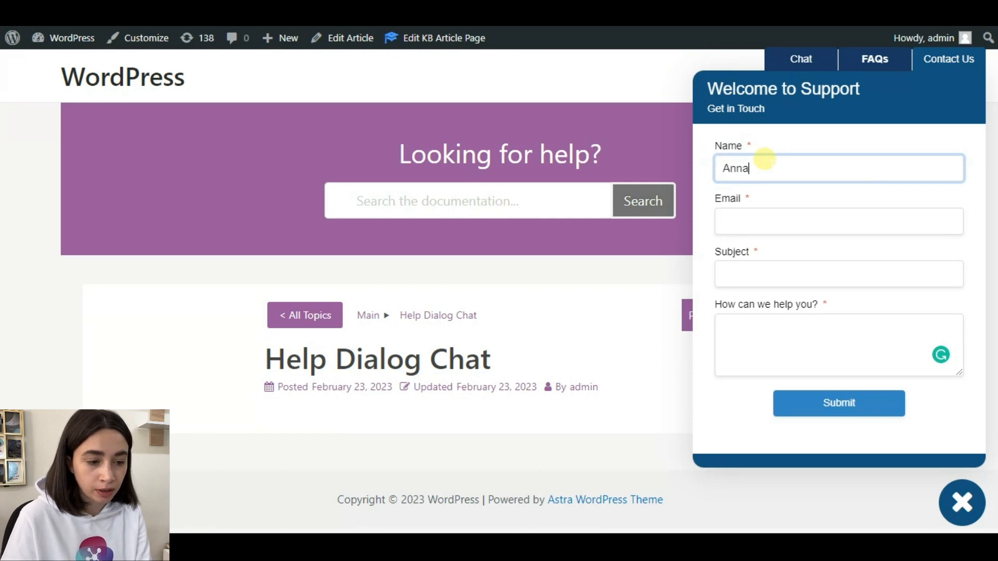
click(797, 221)
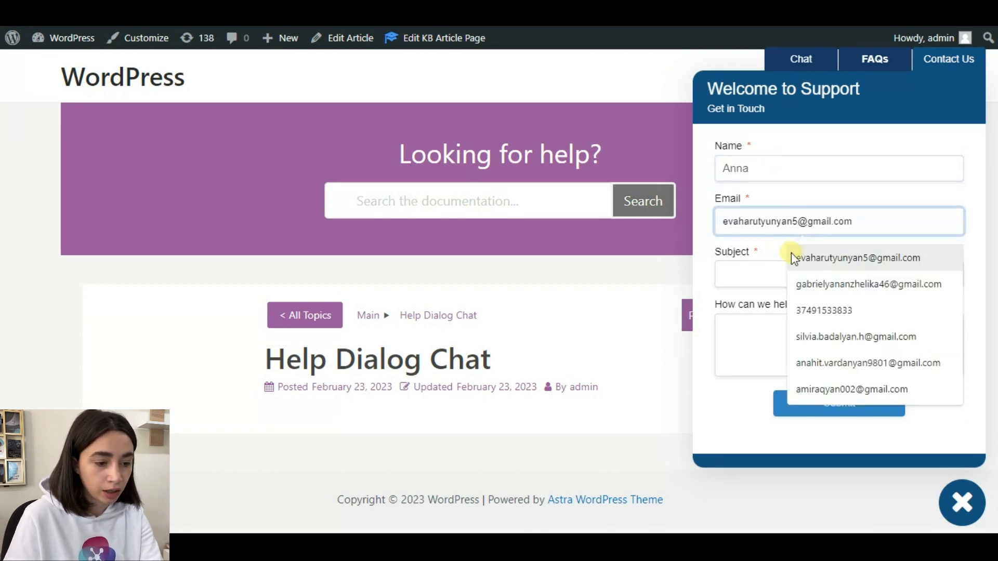
click(765, 222)
click(769, 222)
key(ctrl+v)
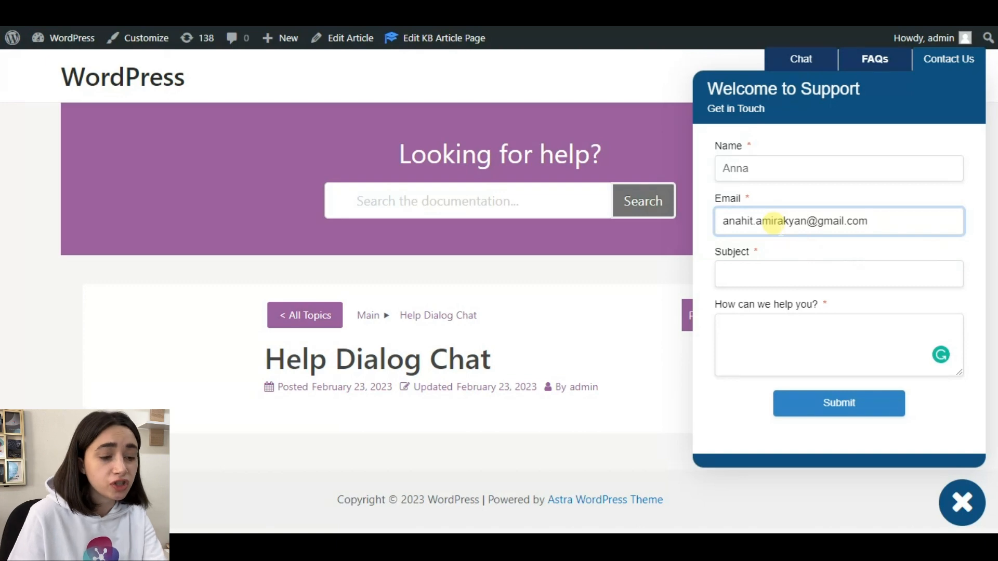
Step: Enter the subject "A question concerning the plugin" and the message "I have an issue...", and submit the contact form
click(836, 271)
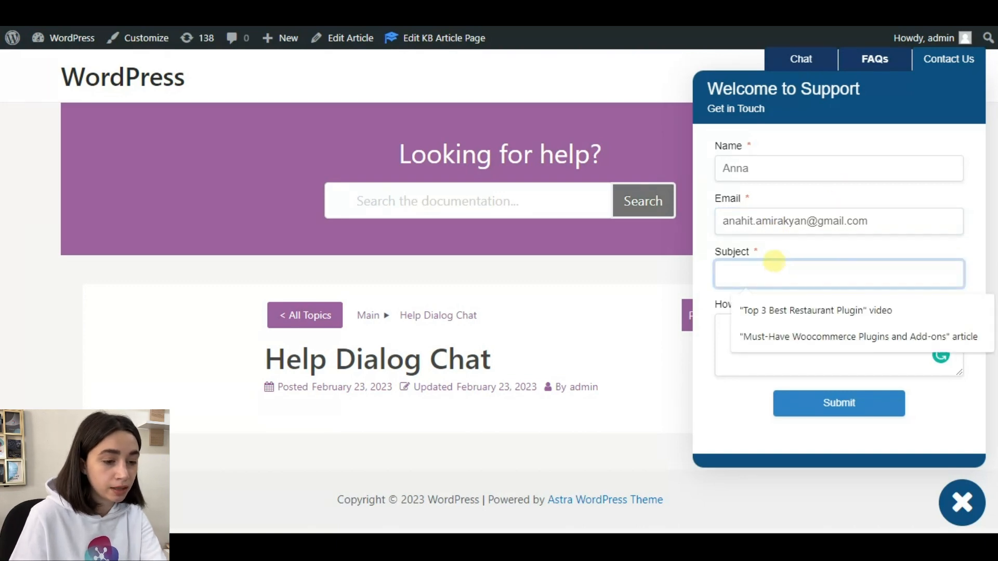
click(774, 251)
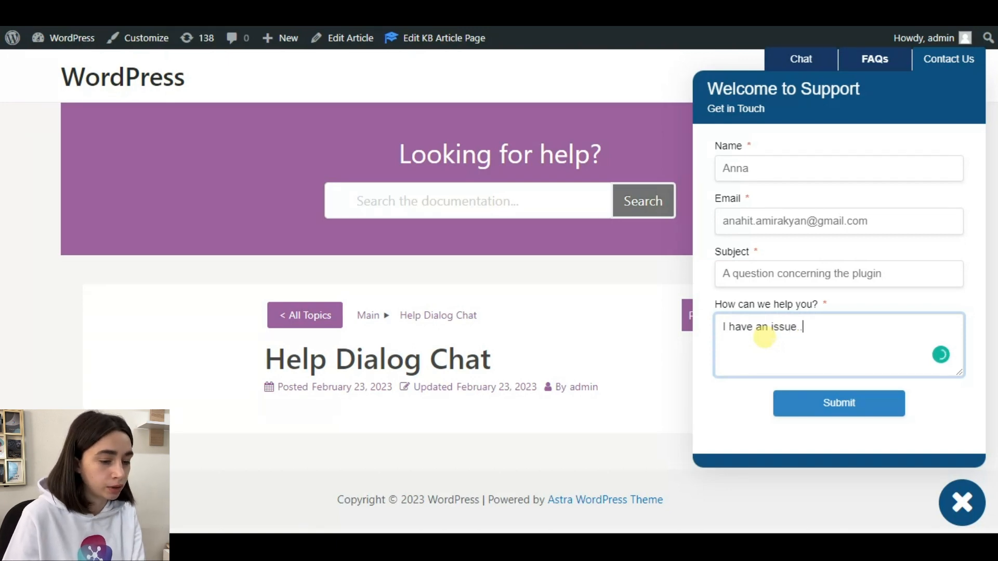
click(845, 408)
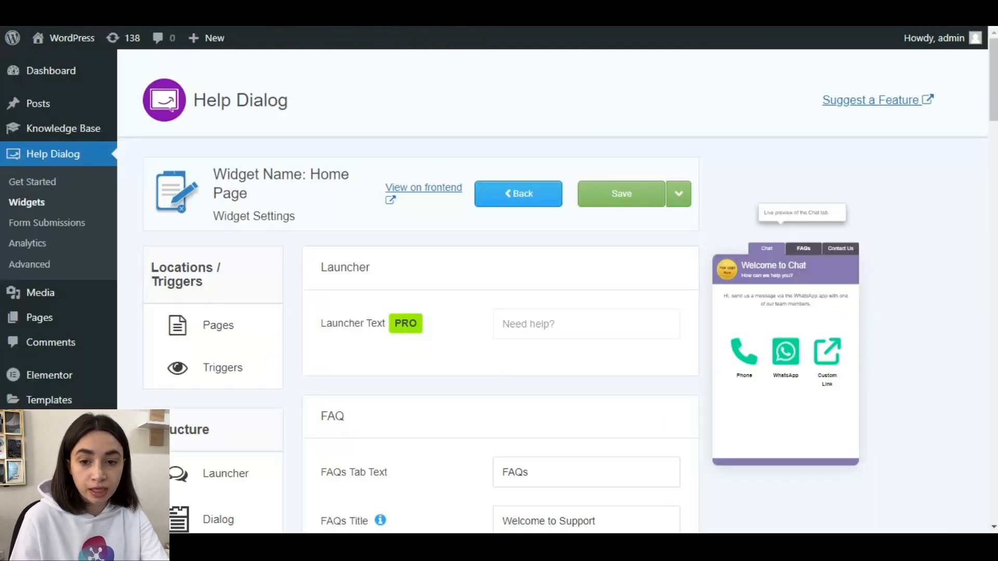
Step: Return to the WordPress admin, open Help Dialog's form submissions and review the Contact Us entries
click(61, 18)
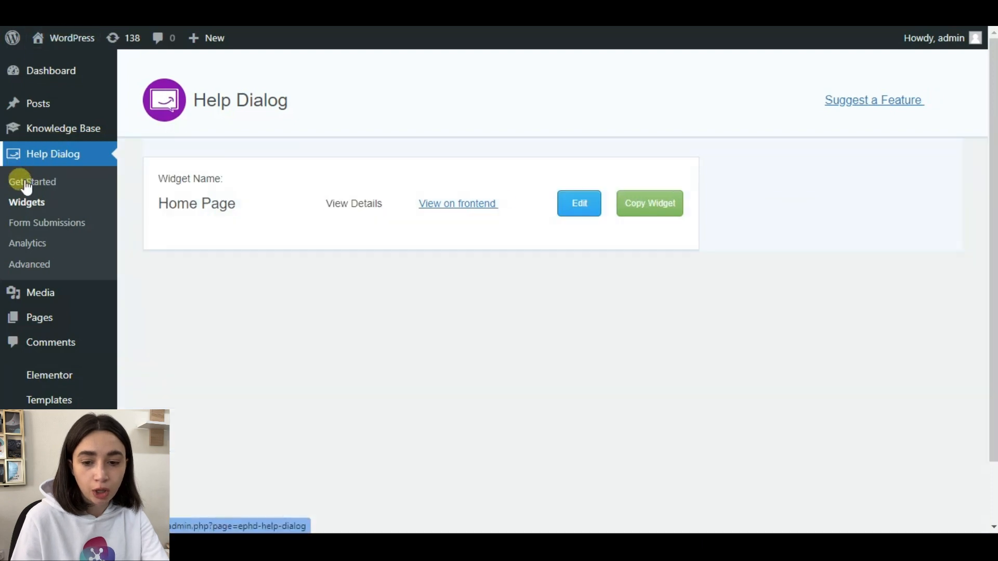
click(37, 228)
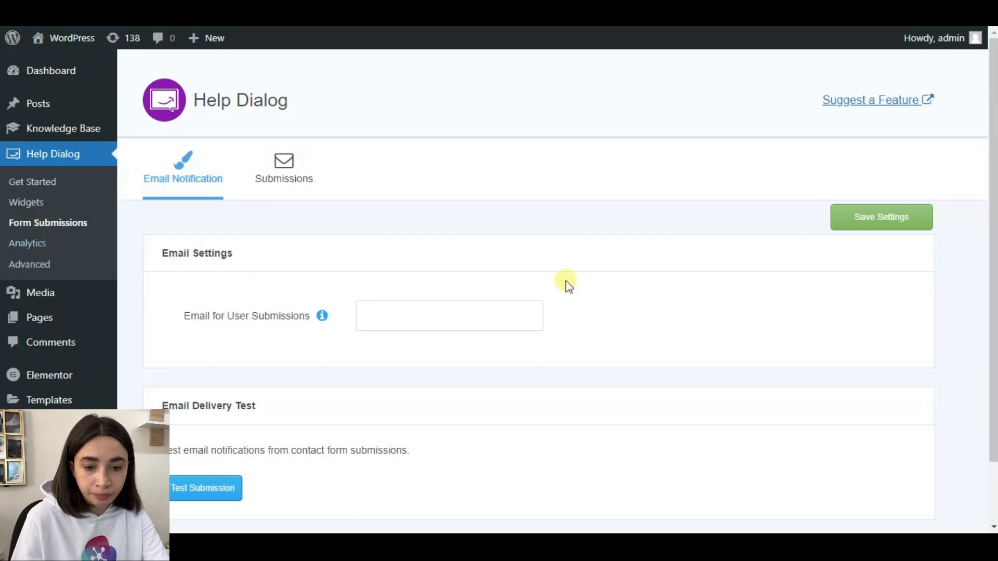
click(284, 177)
scroll(572, 249, down, 2)
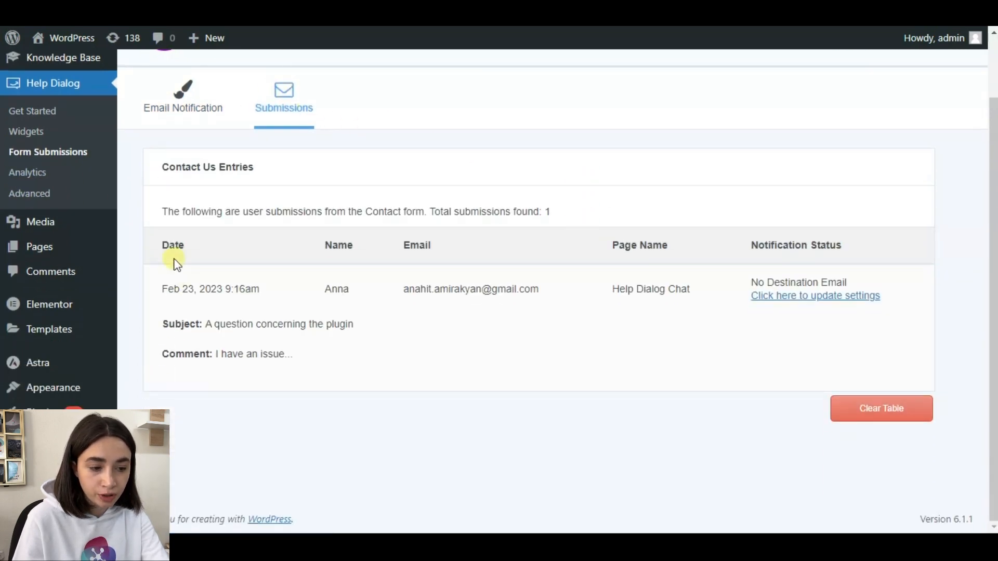